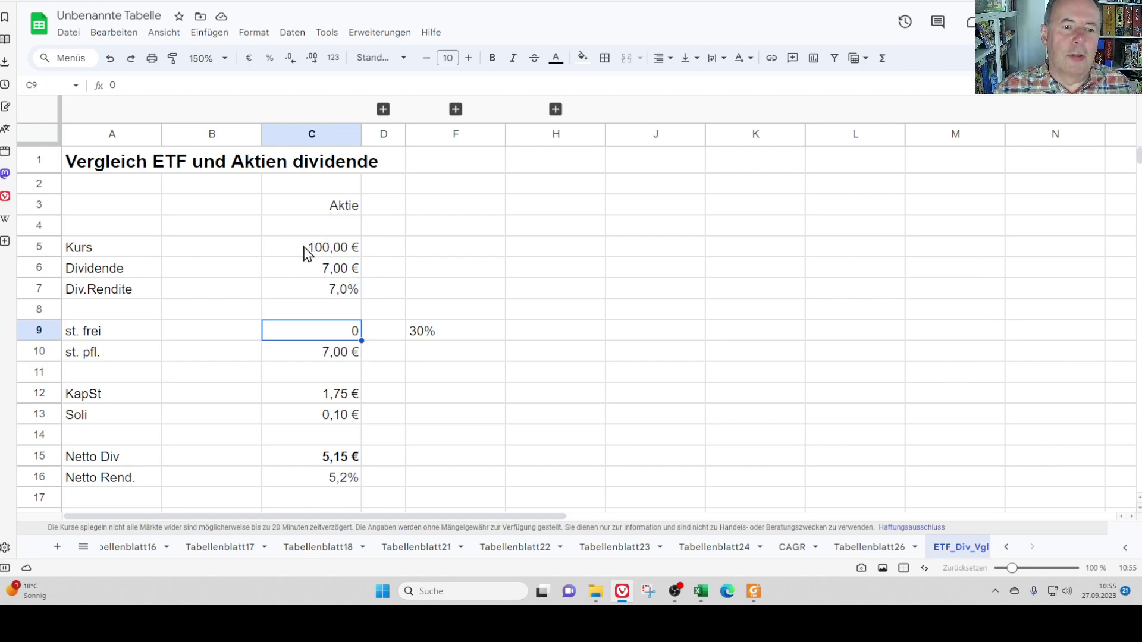
Review the stock column's price, dividend, dividend yield and taxable amount in C5 to C10.
{"action": "left_click", "coordinate": [337, 252]}
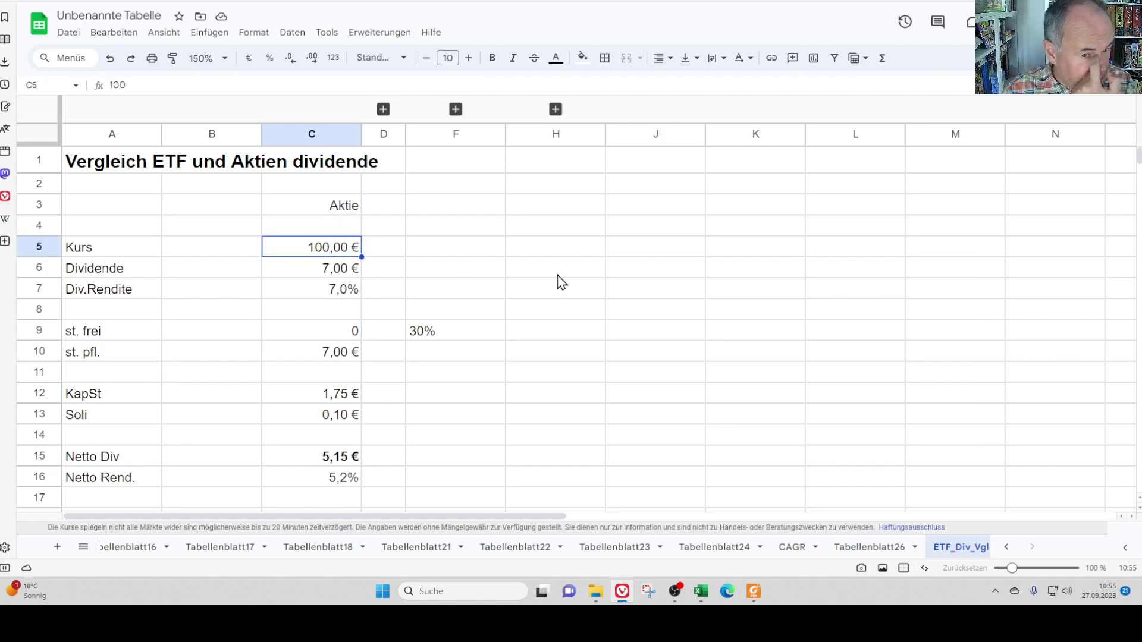
{"action": "key", "text": "Down"}
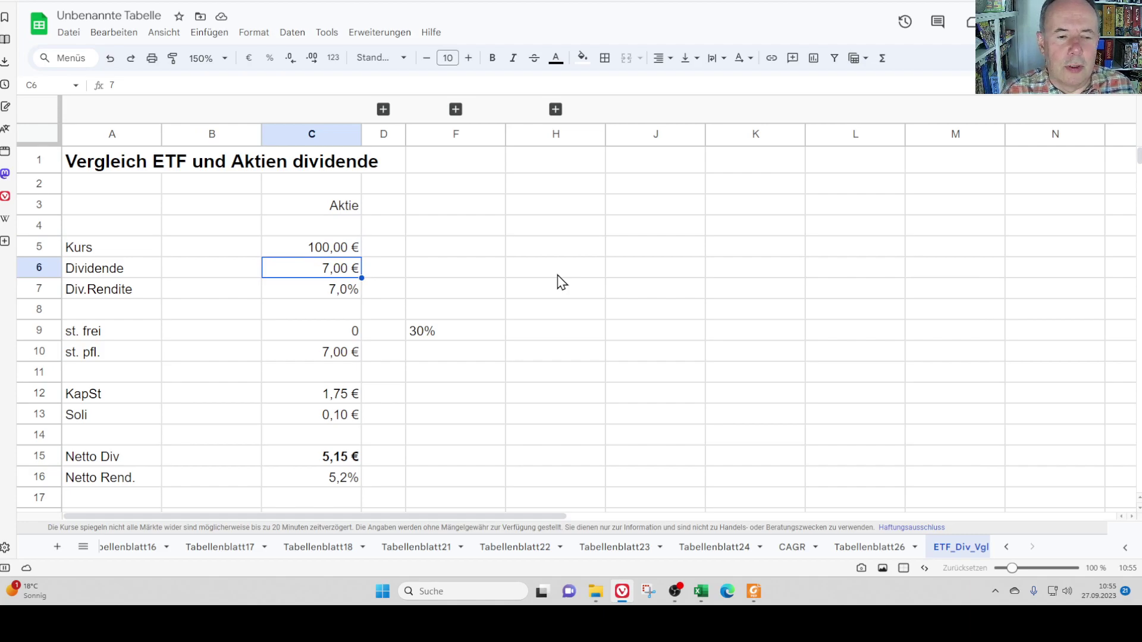
{"action": "key", "text": "Down"}
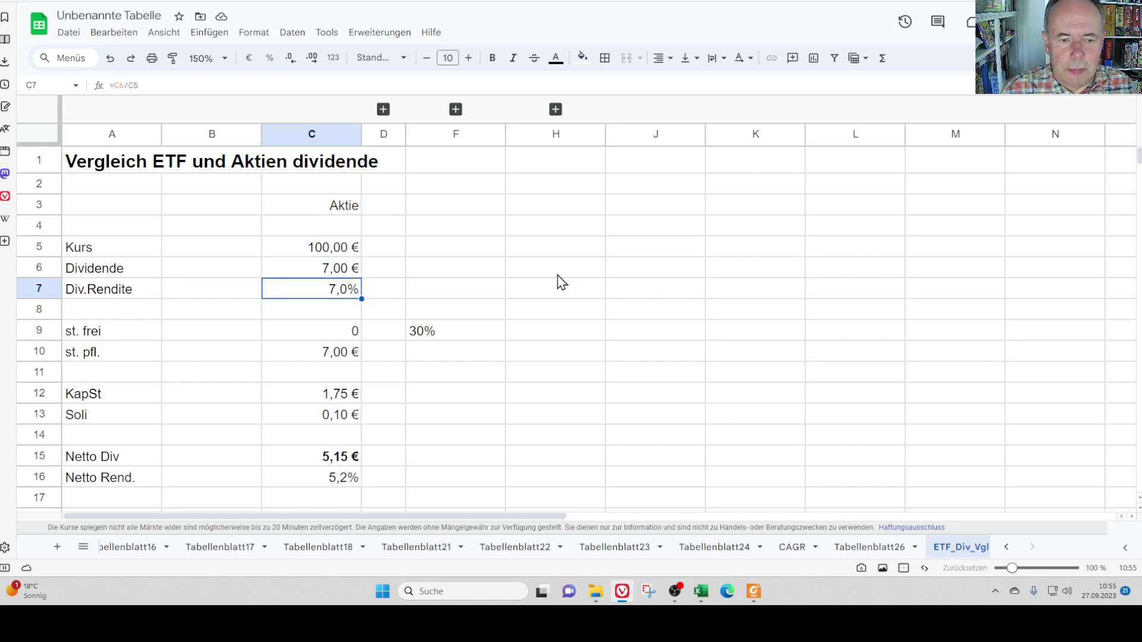
{"action": "key", "text": "Down"}
{"action": "key", "text": "Down"}
{"action": "key", "text": "Down"}
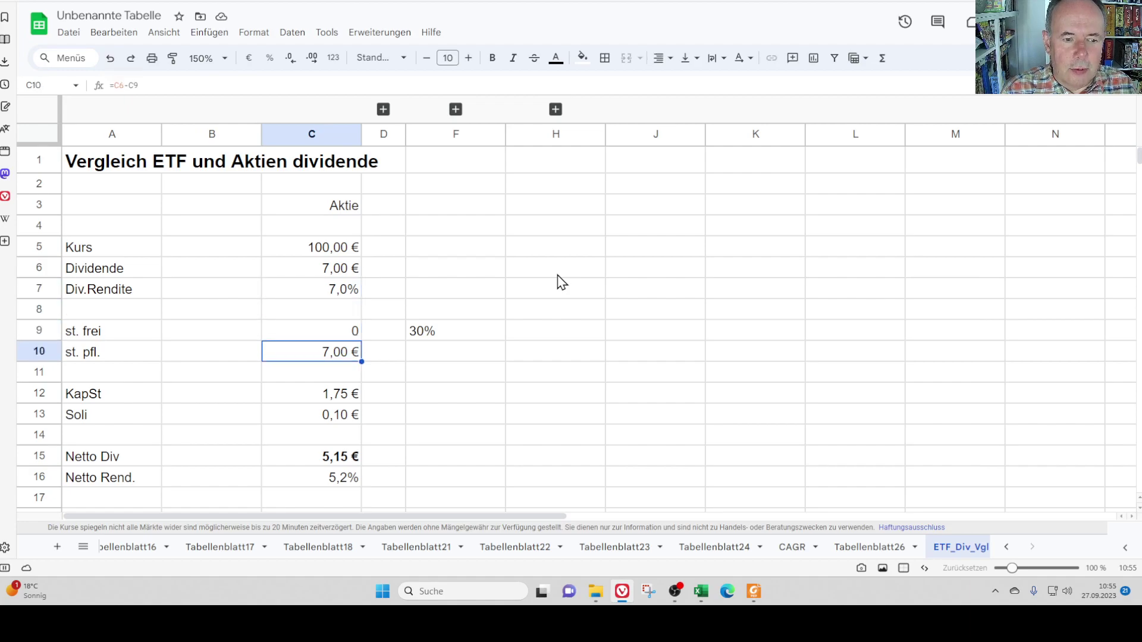
Examine the KapSt and Soli formulas of the stock column in C12 and C13.
{"action": "key", "text": "Down"}
{"action": "key", "text": "Down"}
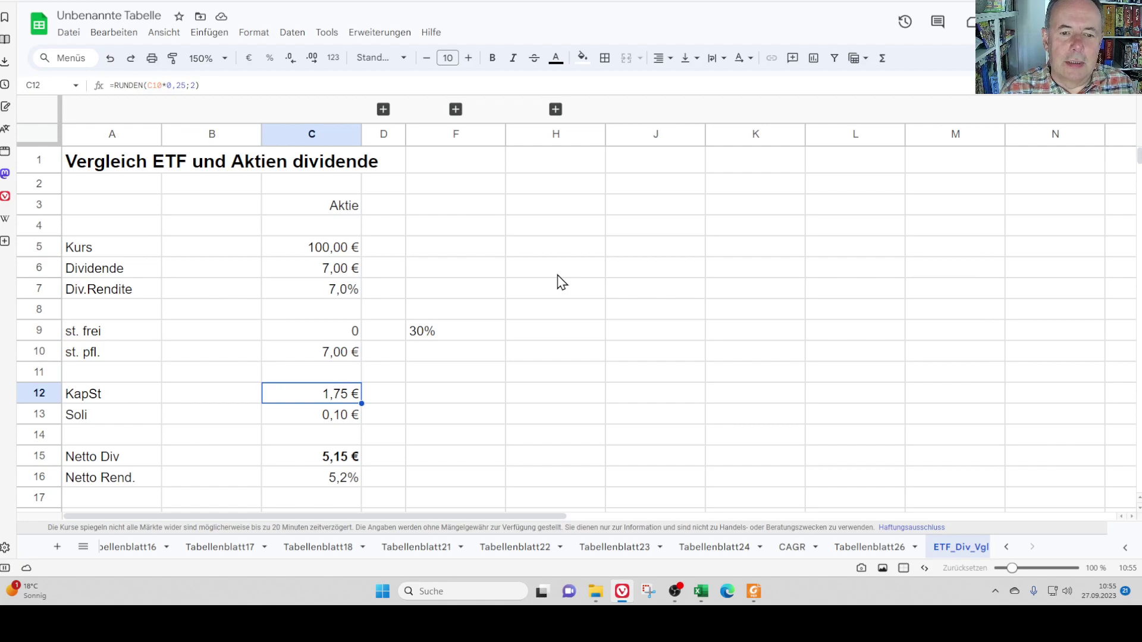
{"action": "key", "text": "Down"}
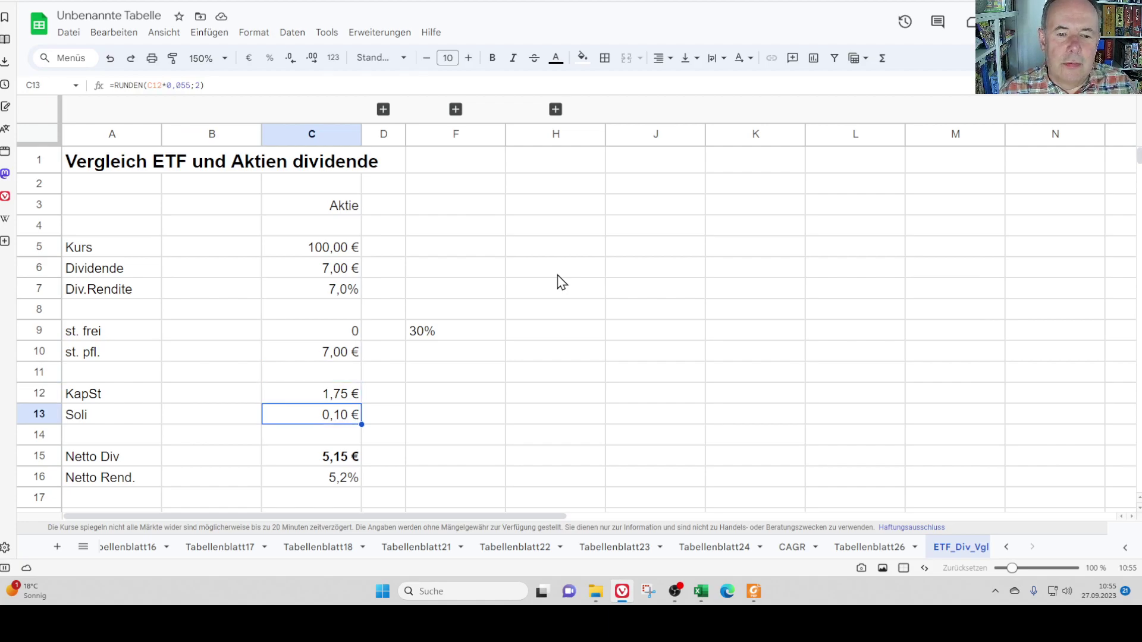
{"action": "key", "text": "Up"}
{"action": "key", "text": "Down"}
{"action": "key", "text": "Up"}
{"action": "key", "text": "Down"}
{"action": "key", "text": "Up"}
{"action": "key", "text": "Down"}
Examine how the stock's net dividend and net yield are calculated in C15 and C16.
{"action": "key", "text": "Down"}
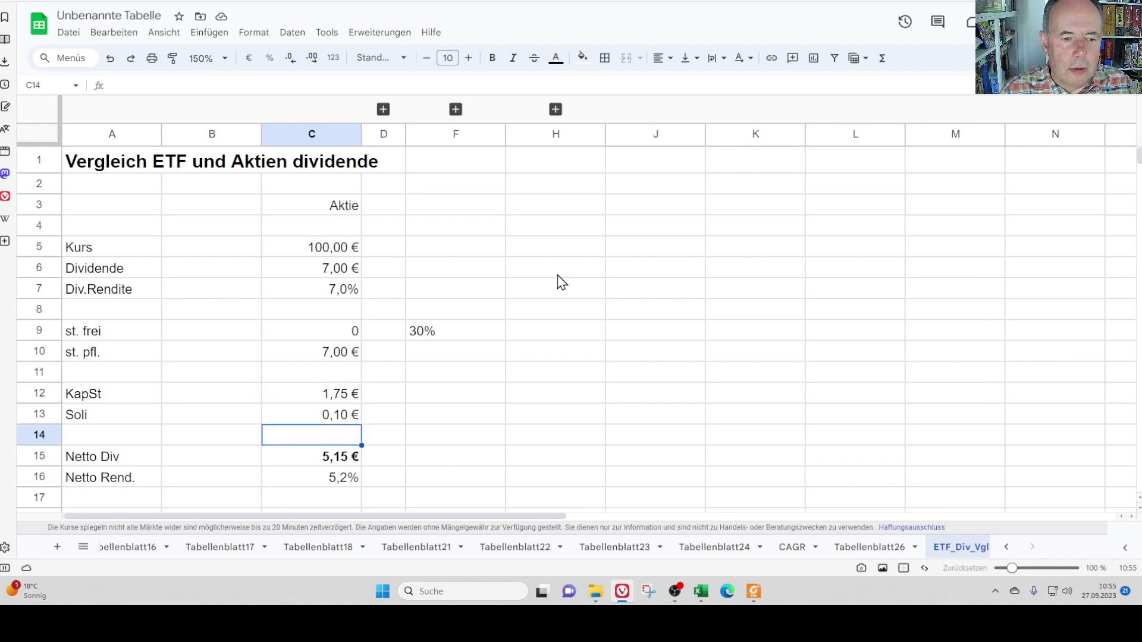
{"action": "key", "text": "Down"}
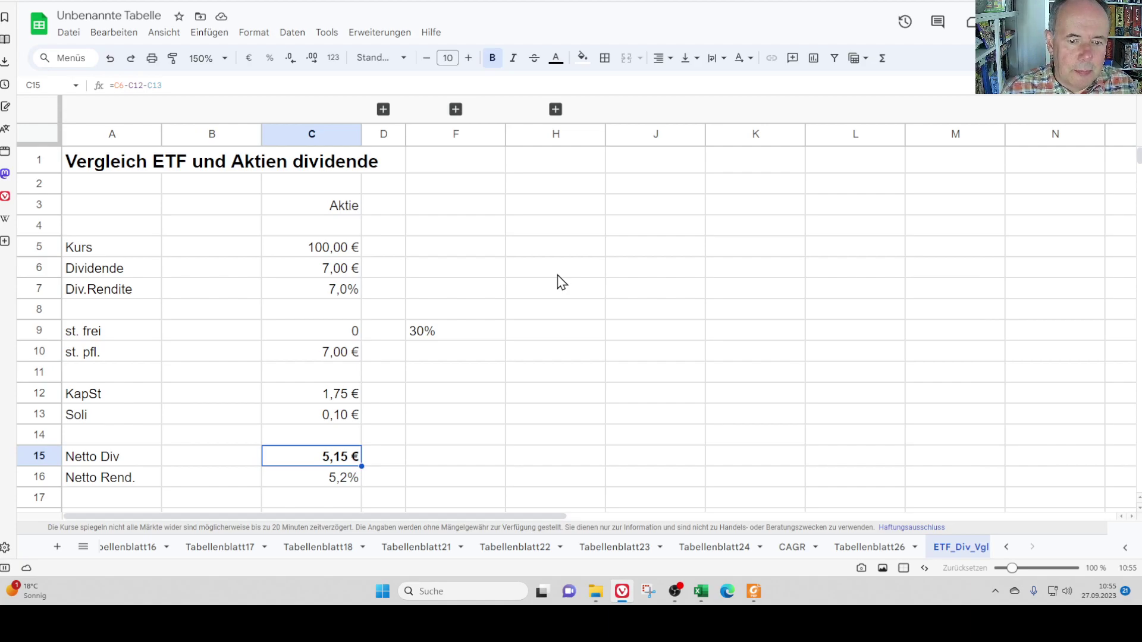
{"action": "key", "text": "Up"}
{"action": "key", "text": "Up"}
{"action": "key", "text": "Up"}
{"action": "key", "text": "Down"}
{"action": "key", "text": "Down"}
{"action": "key", "text": "Down"}
{"action": "key", "text": "Down"}
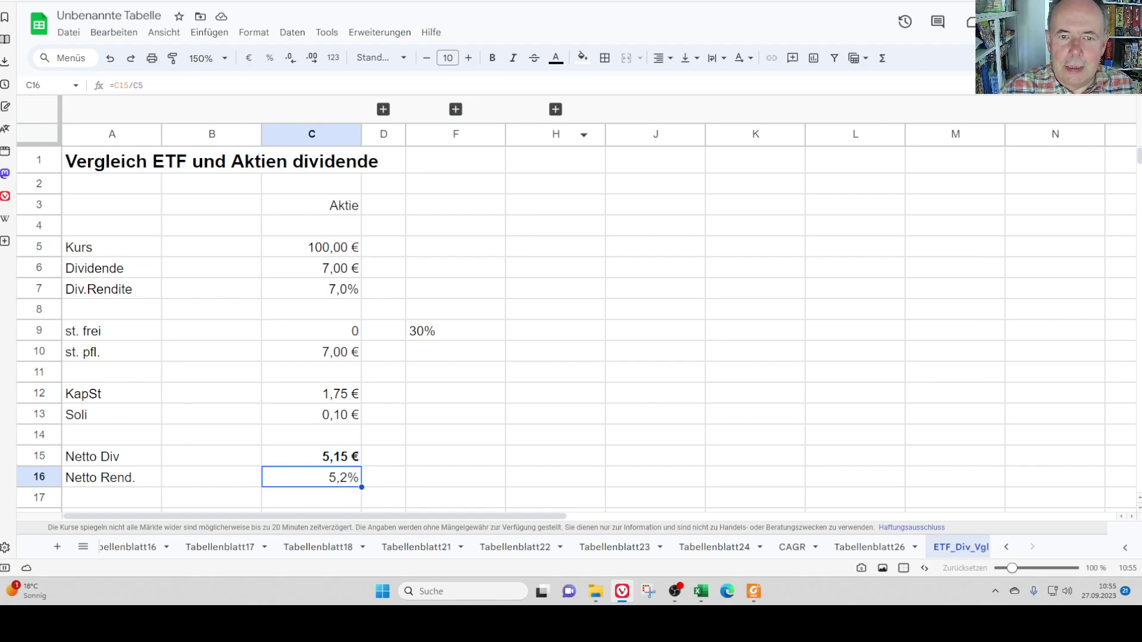
Expand the collapsed group containing column E and review the ETF's price, dividend and dividend yield.
{"action": "left_click", "coordinate": [384, 110]}
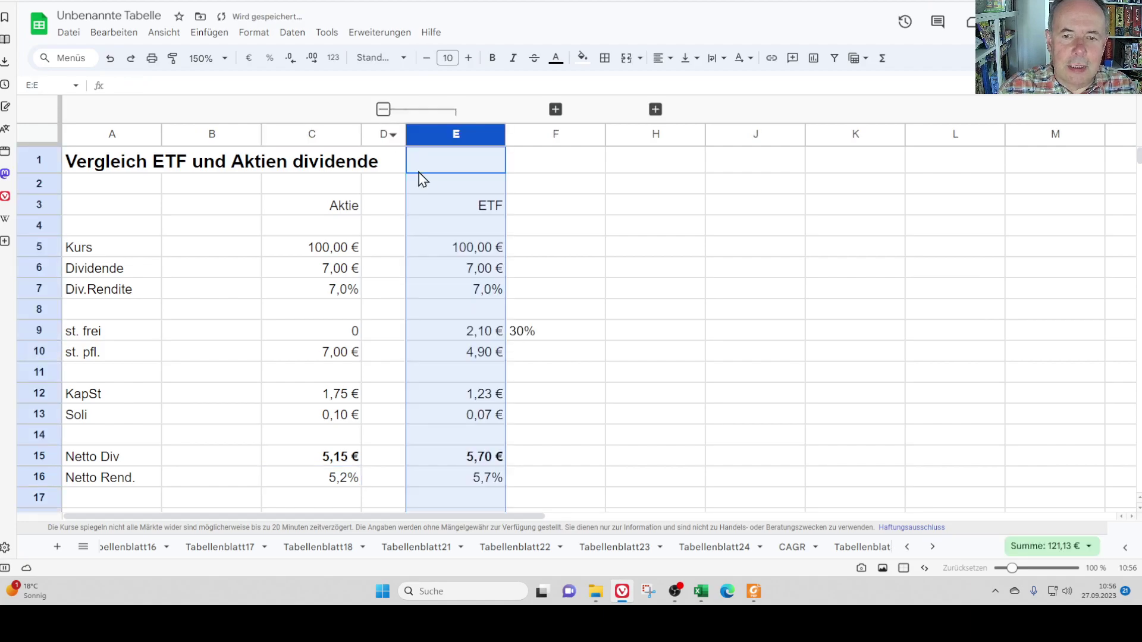
{"action": "left_click", "coordinate": [476, 204]}
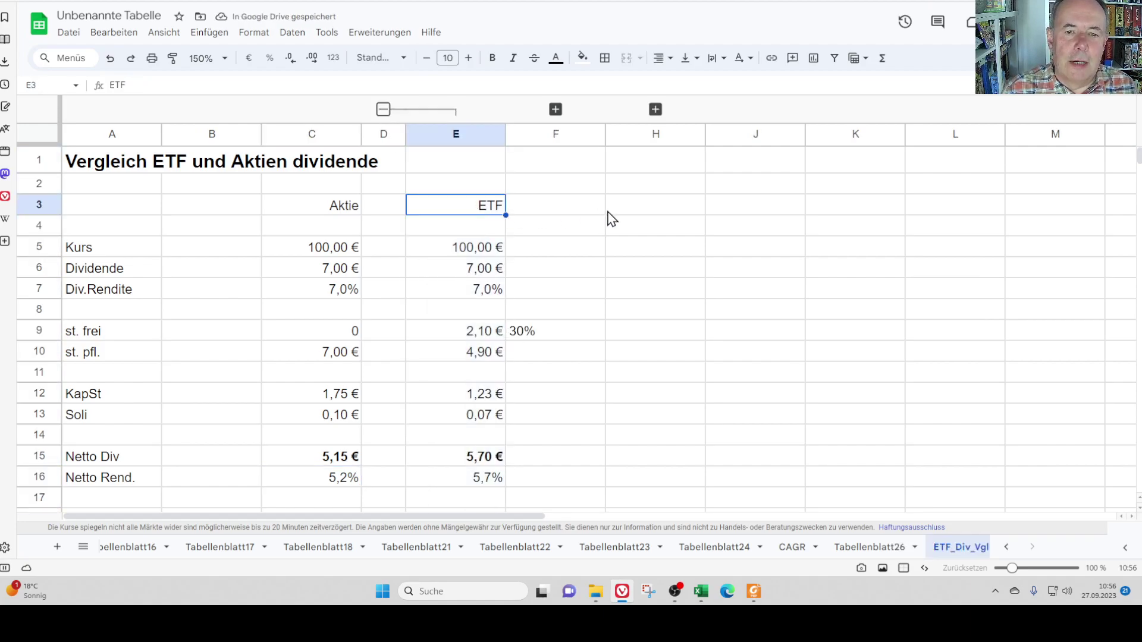
{"action": "key", "text": "Down"}
{"action": "key", "text": "Down"}
{"action": "key", "text": "Down"}
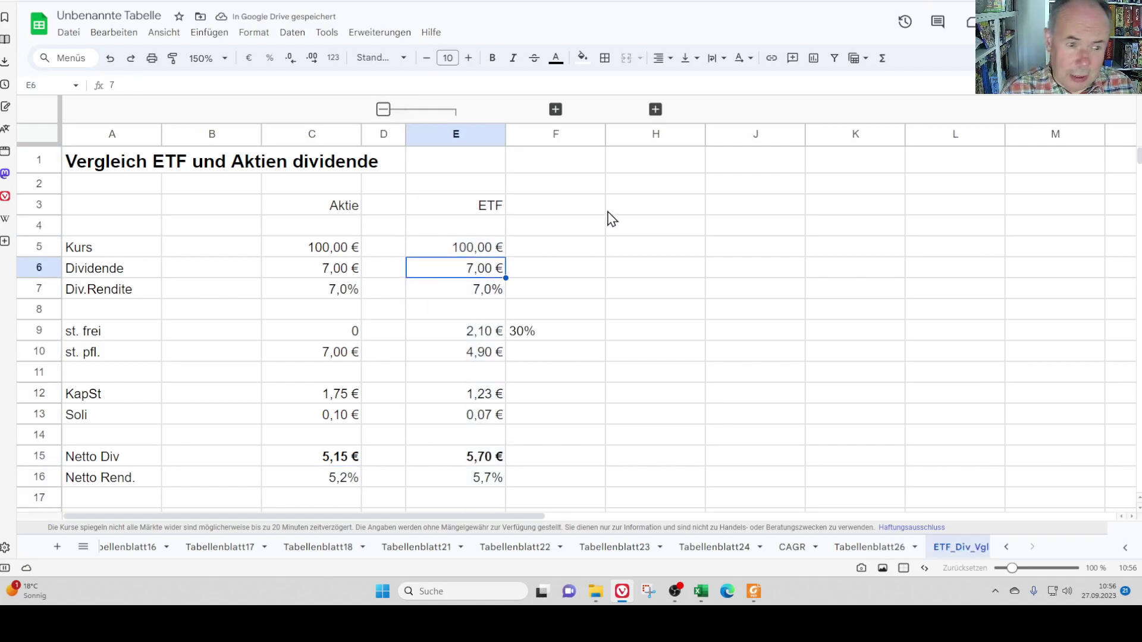
{"action": "key", "text": "Down"}
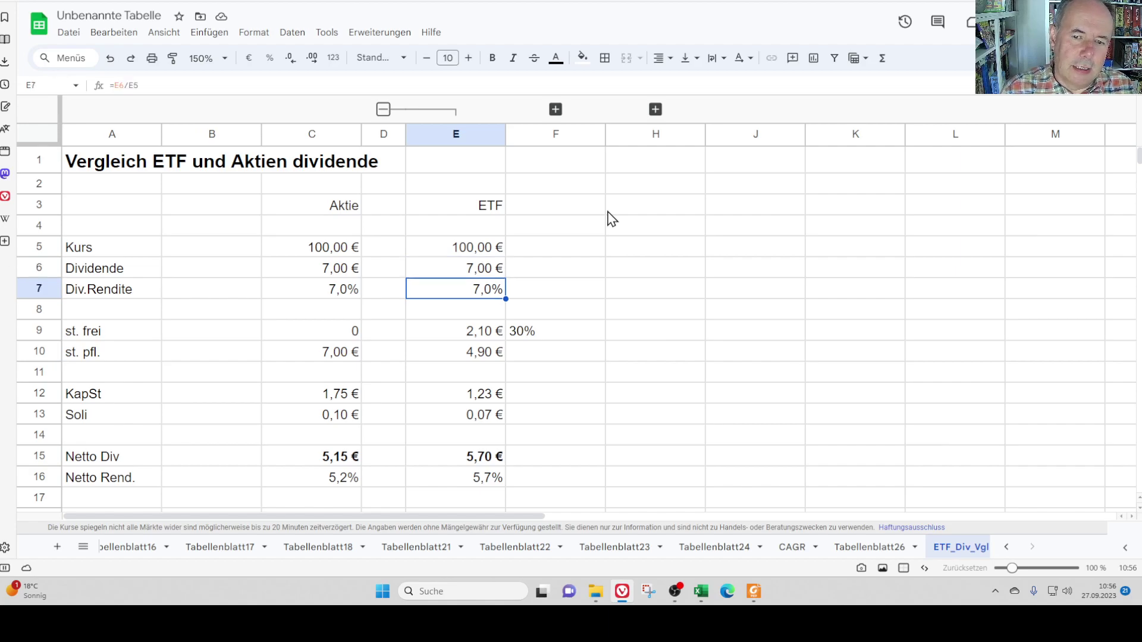
{"action": "key", "text": "Up"}
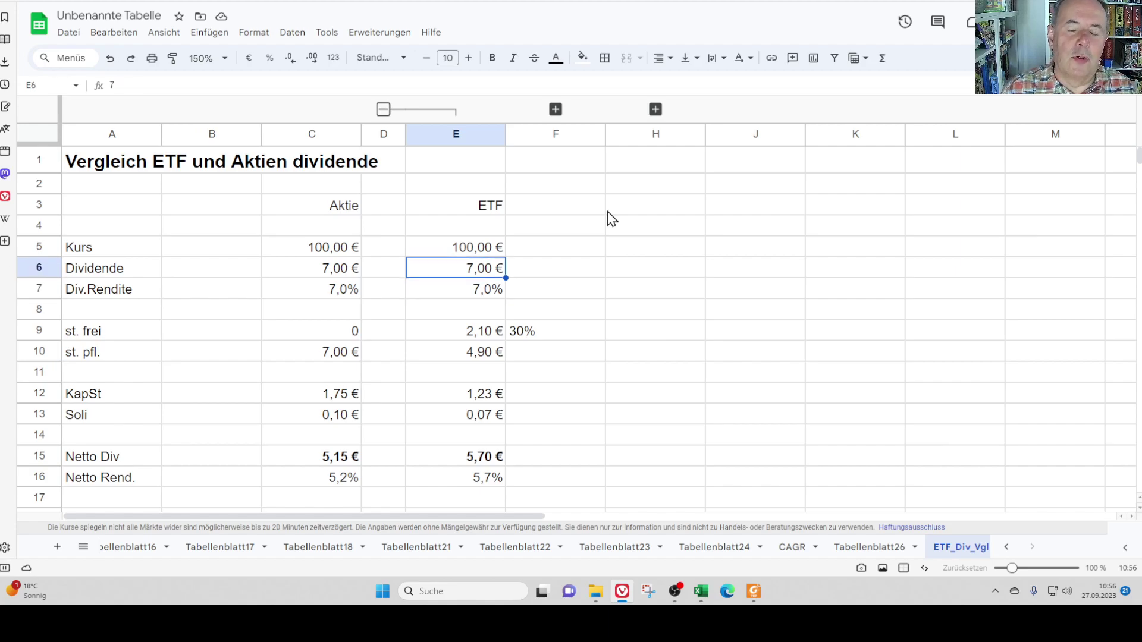
Examine the ETF's tax-free amount, its exemption percentage in F9 and the taxable amount.
{"action": "key", "text": "Down"}
{"action": "key", "text": "Down"}
{"action": "key", "text": "Down"}
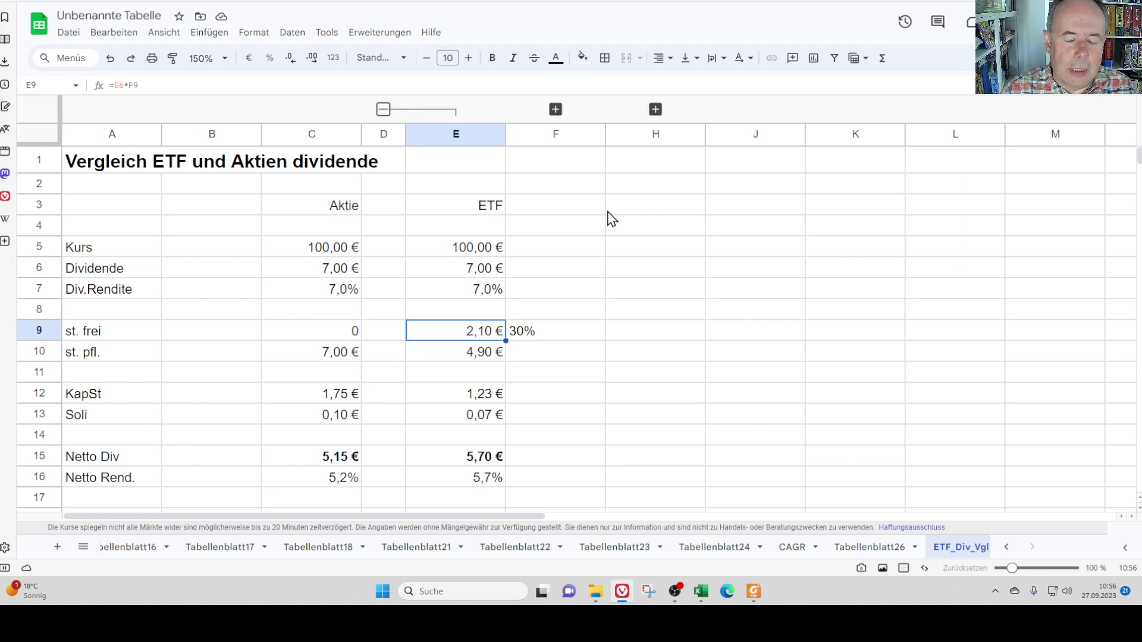
{"action": "key", "text": "Right"}
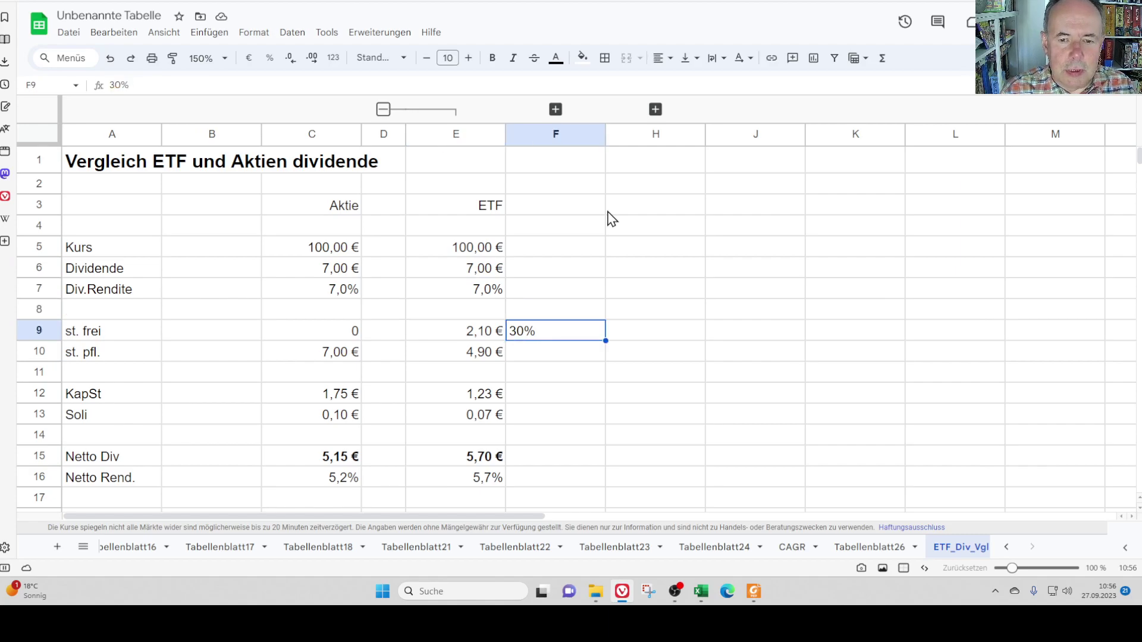
{"action": "key", "text": "Left"}
{"action": "key", "text": "Down"}
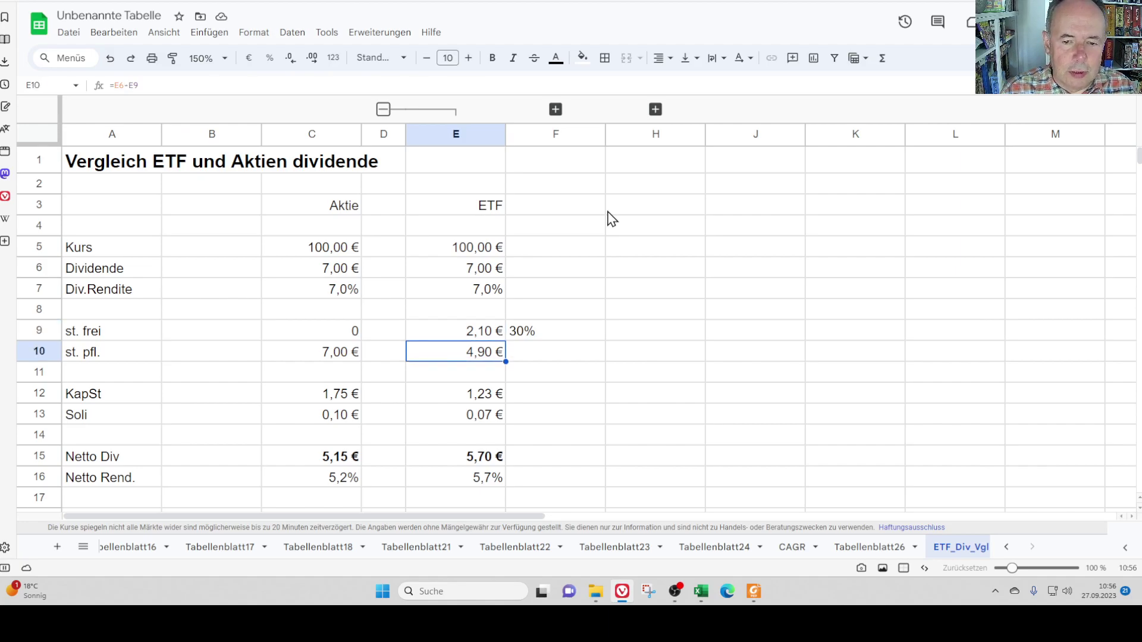
Examine how the ETF's KapSt and Soli are derived from the taxable amount in E10.
{"action": "key", "text": "Down"}
{"action": "key", "text": "Down"}
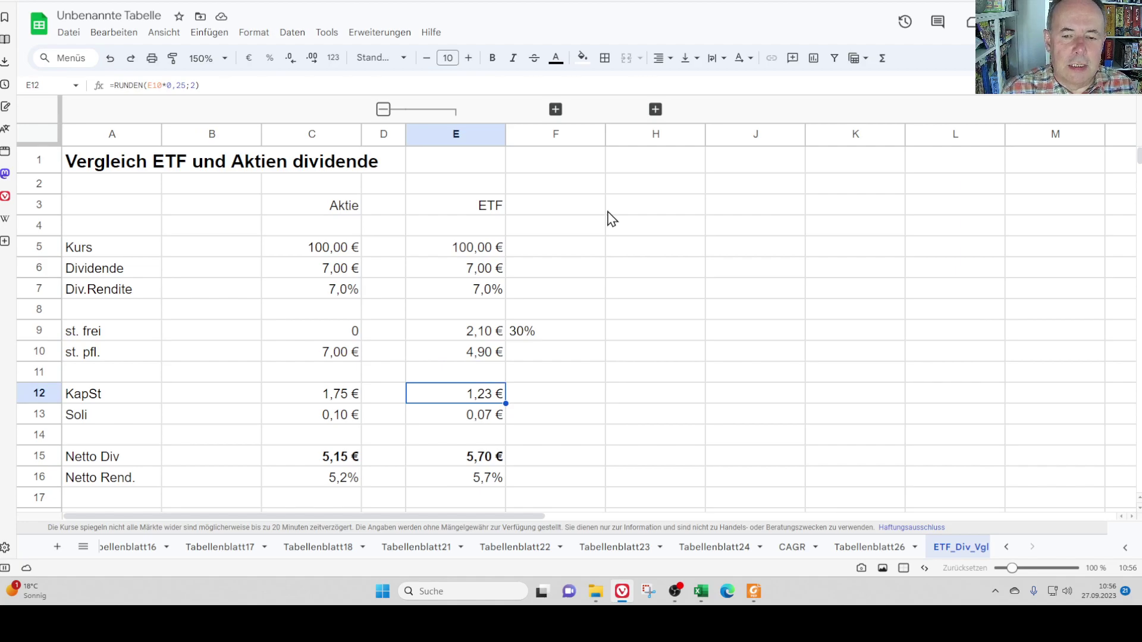
{"action": "key", "text": "Up"}
{"action": "key", "text": "Up"}
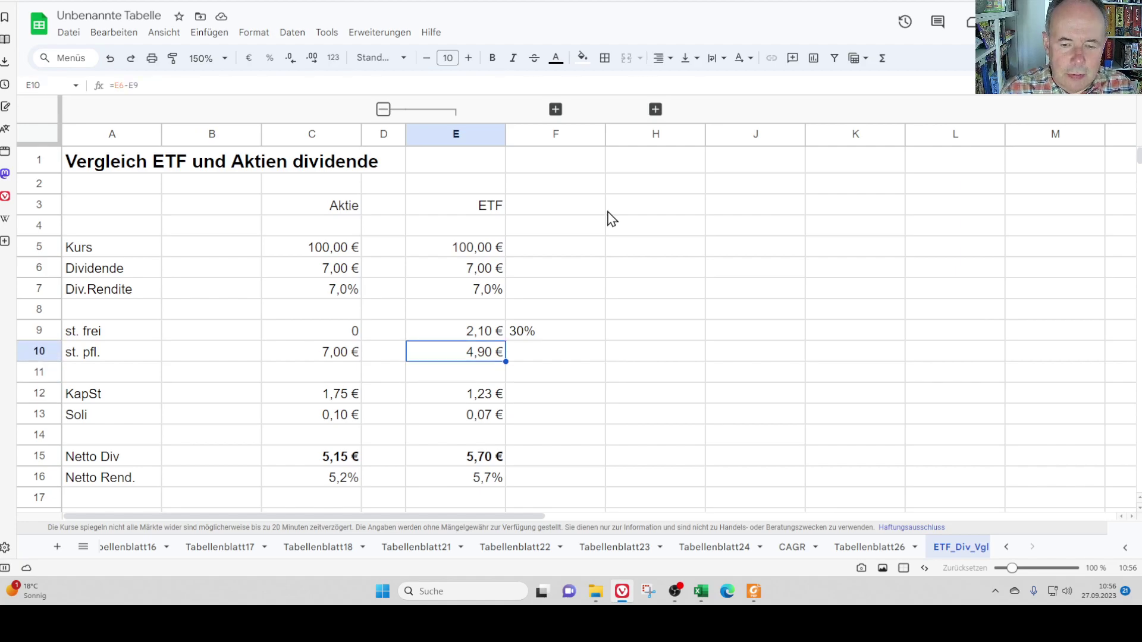
{"action": "key", "text": "Down"}
{"action": "key", "text": "Down"}
{"action": "key", "text": "Down"}
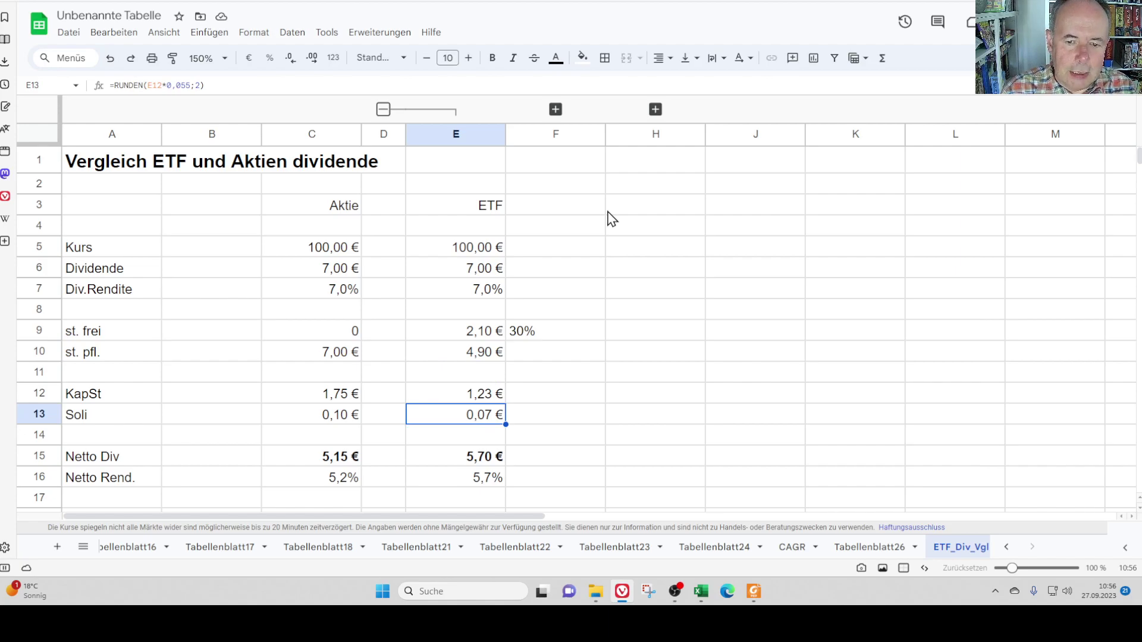
{"action": "key", "text": "Up"}
{"action": "key", "text": "Down"}
Examine the formulas for the ETF's net dividend and net yield in E15 and E16.
{"action": "key", "text": "Down"}
{"action": "key", "text": "Down"}
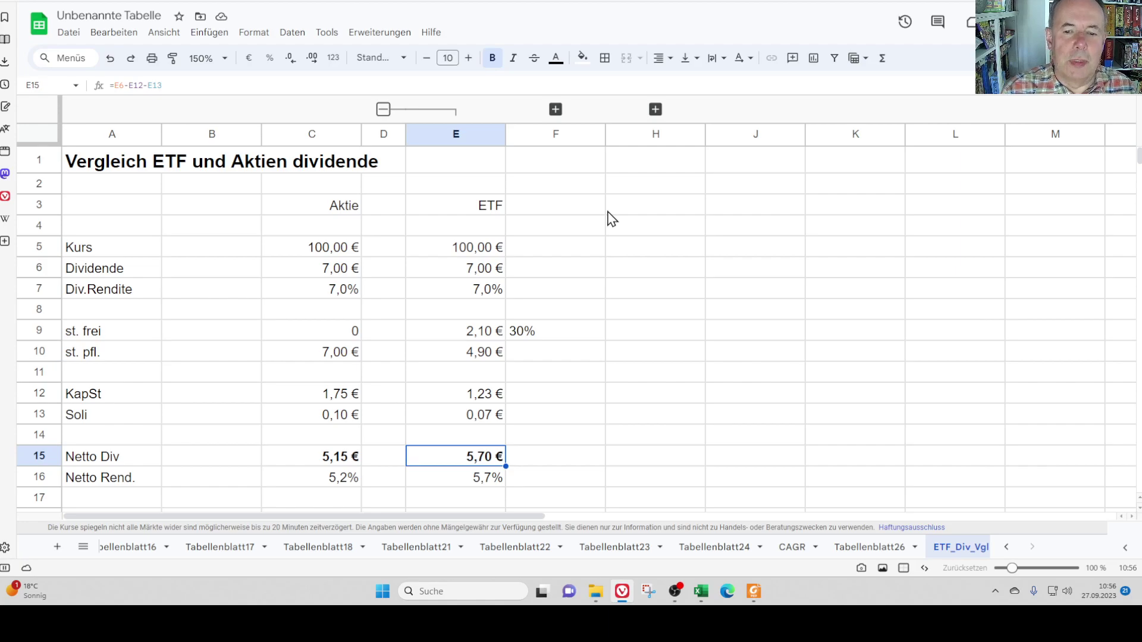
{"action": "key", "text": "Up"}
{"action": "key", "text": "Up"}
{"action": "key", "text": "Up"}
{"action": "key", "text": "Down"}
{"action": "key", "text": "Down"}
{"action": "key", "text": "Down"}
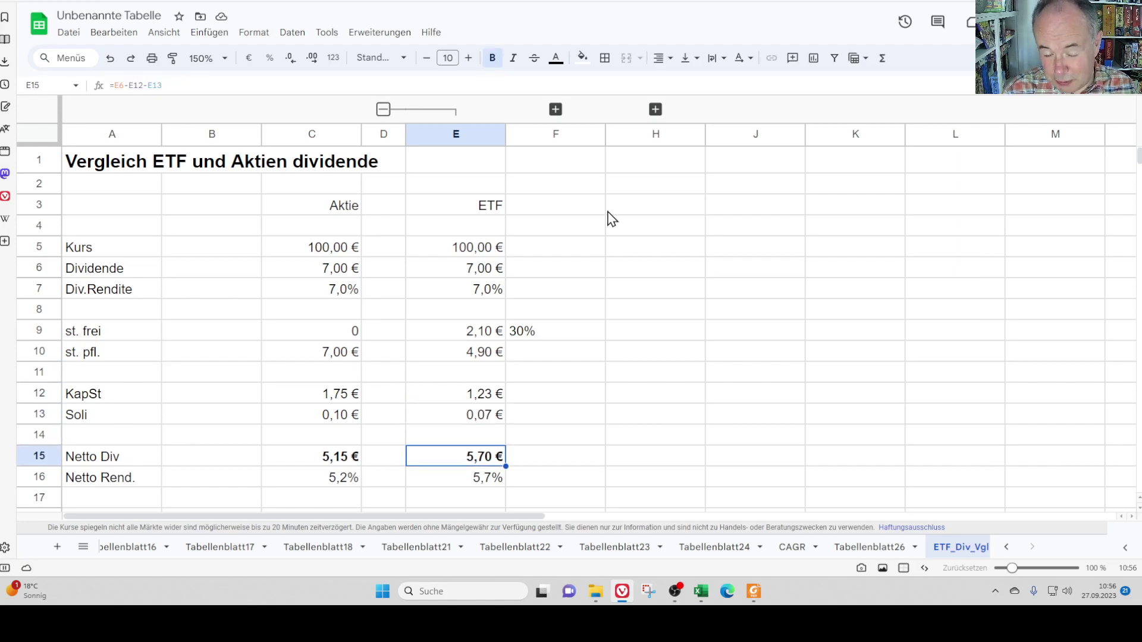
{"action": "key", "text": "Down"}
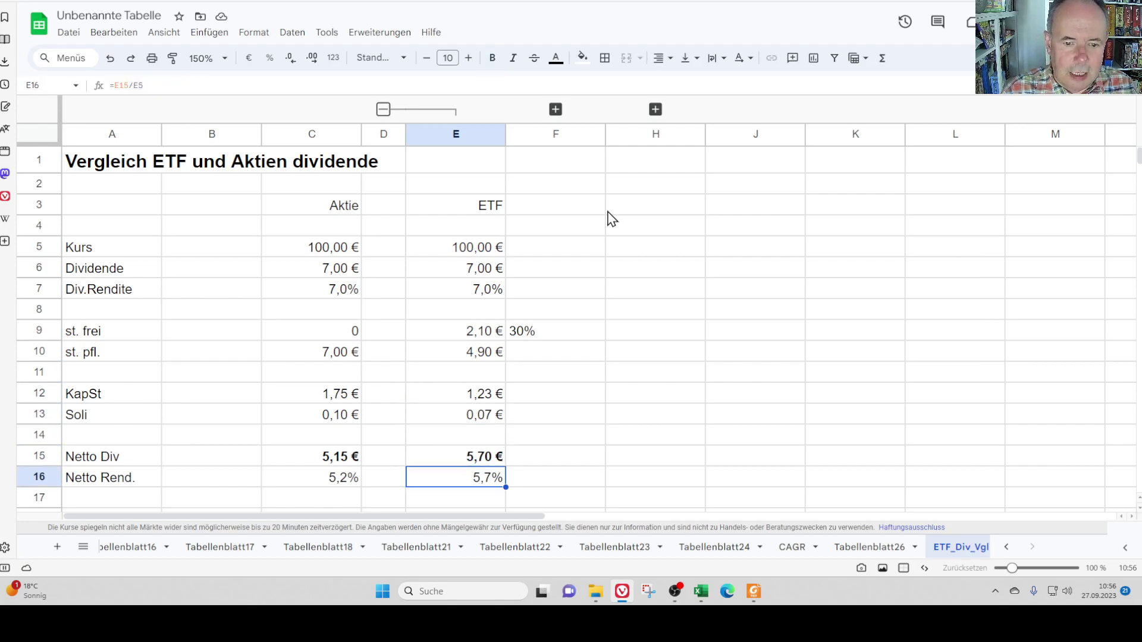
Compare the net dividend and net yield of the stock in column C with those of the ETF.
{"action": "key", "text": "Up"}
{"action": "key", "text": "Left"}
{"action": "key", "text": "Left"}
{"action": "key", "text": "Right"}
{"action": "key", "text": "Right"}
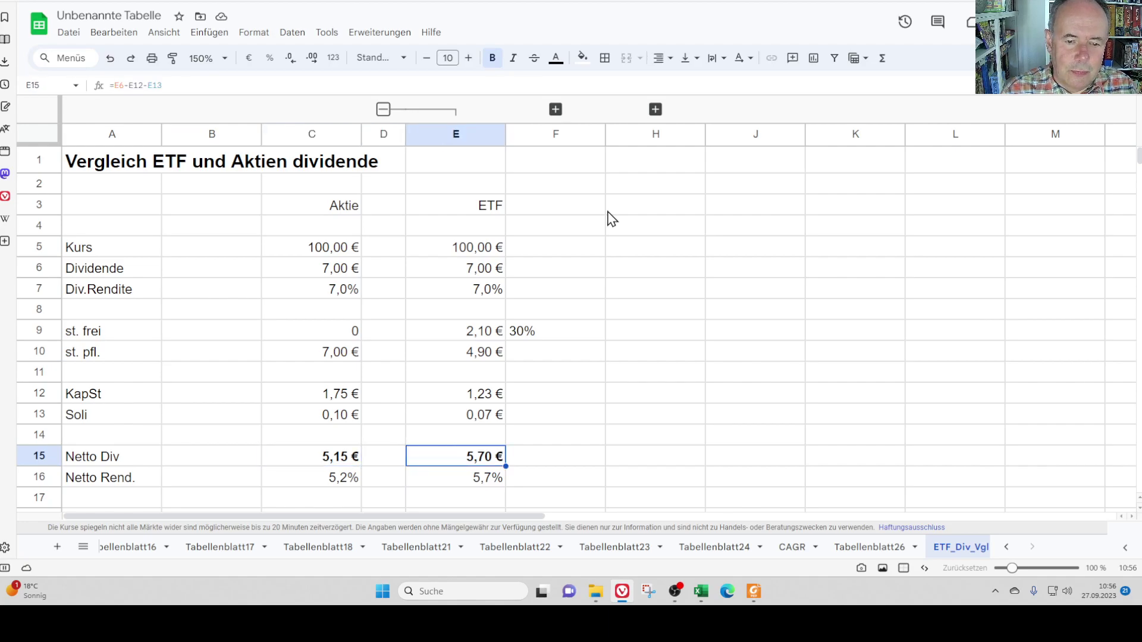
{"action": "key", "text": "Down"}
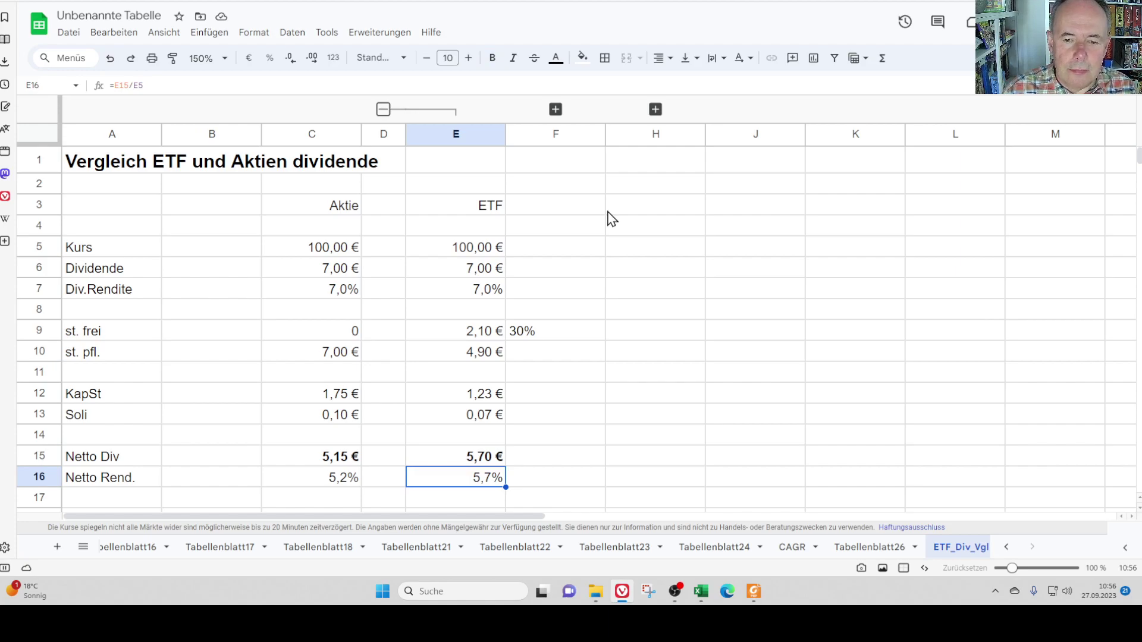
{"action": "key", "text": "Left"}
{"action": "key", "text": "Left"}
{"action": "key", "text": "Right"}
{"action": "key", "text": "Right"}
{"action": "key", "text": "Right"}
{"action": "key", "text": "Left"}
{"action": "key", "text": "Up"}
{"action": "key", "text": "Up"}
{"action": "key", "text": "Up"}
{"action": "key", "text": "Up"}
{"action": "key", "text": "Up"}
{"action": "key", "text": "Up"}
{"action": "key", "text": "Up"}
{"action": "key", "text": "Up"}
{"action": "key", "text": "Up"}
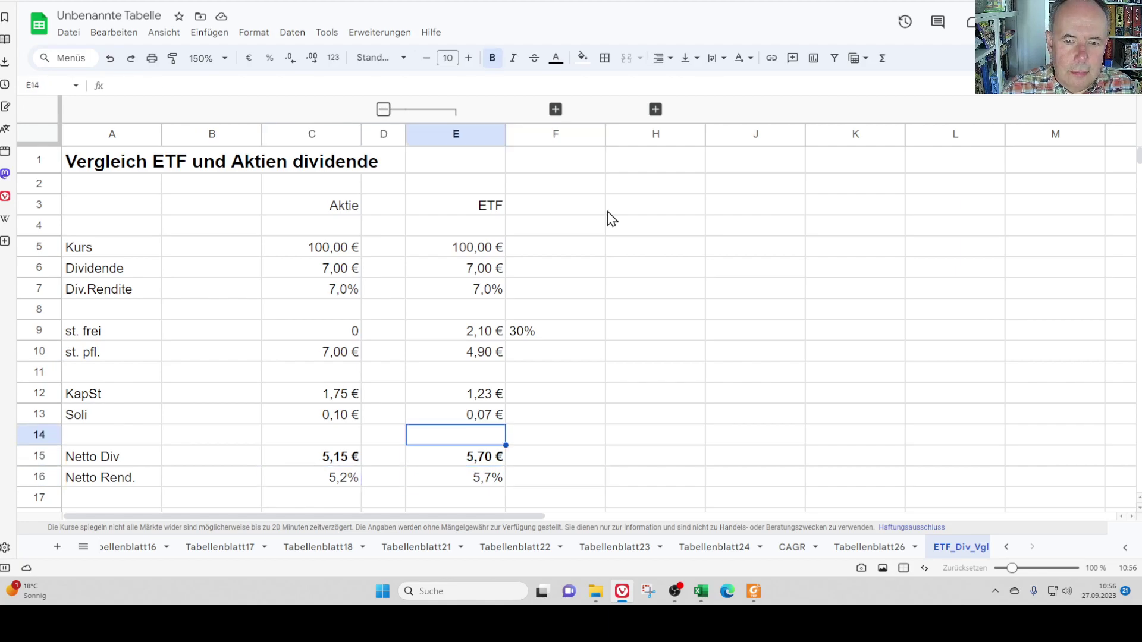
{"action": "key", "text": "Up"}
{"action": "key", "text": "Up"}
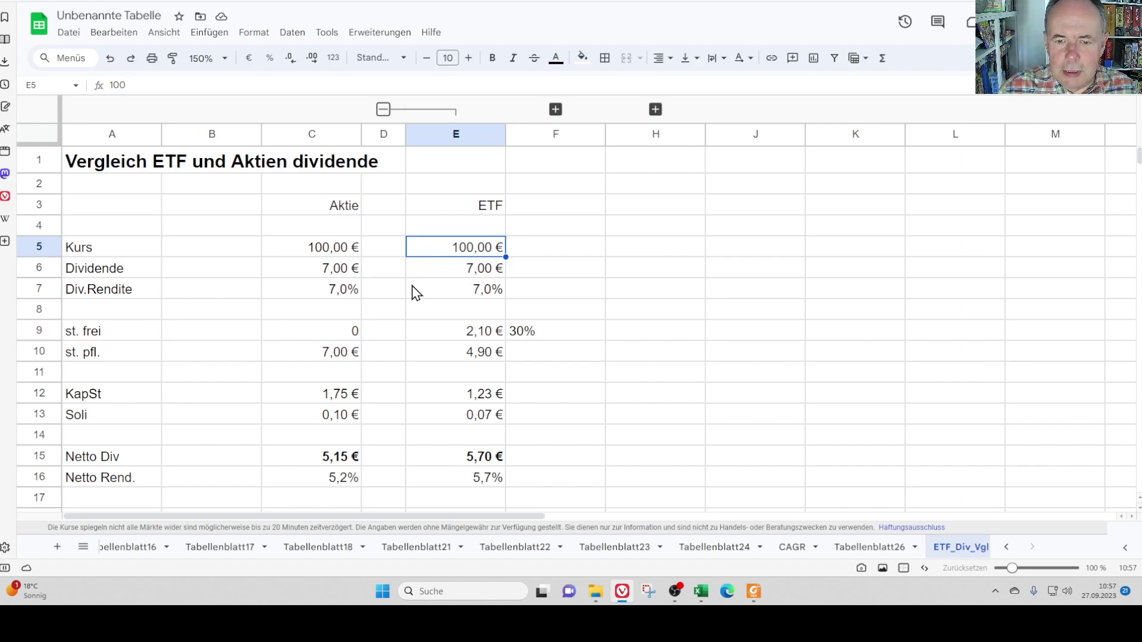
Expand the collapsed group containing column G and compare its dividend yield formula with the one in C7.
{"action": "left_click", "coordinate": [556, 109]}
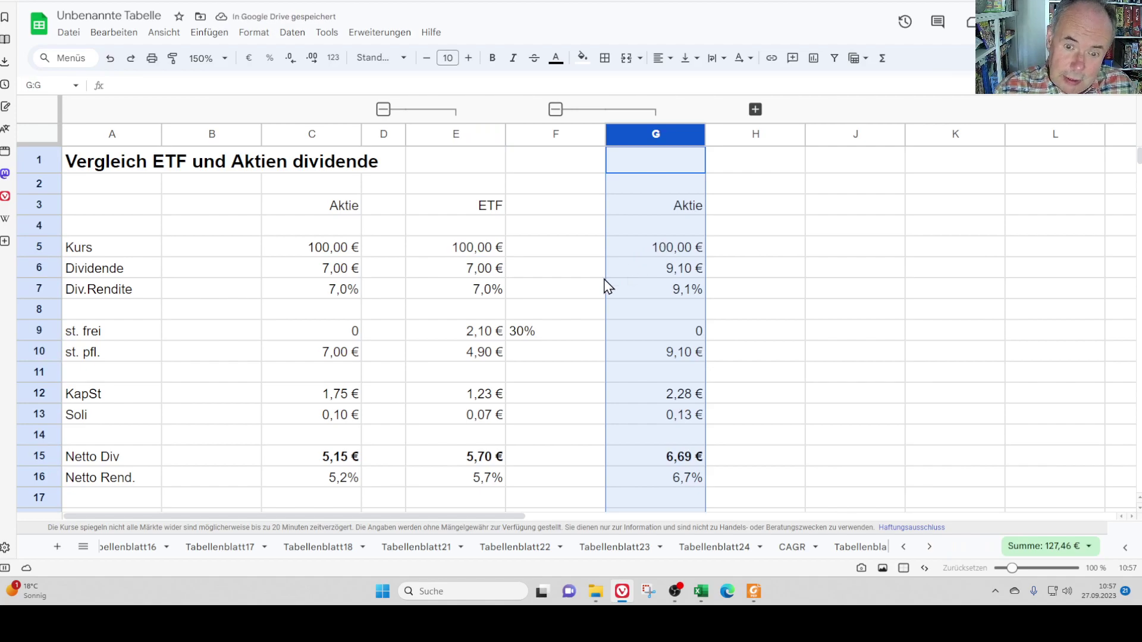
{"action": "left_click", "coordinate": [339, 295]}
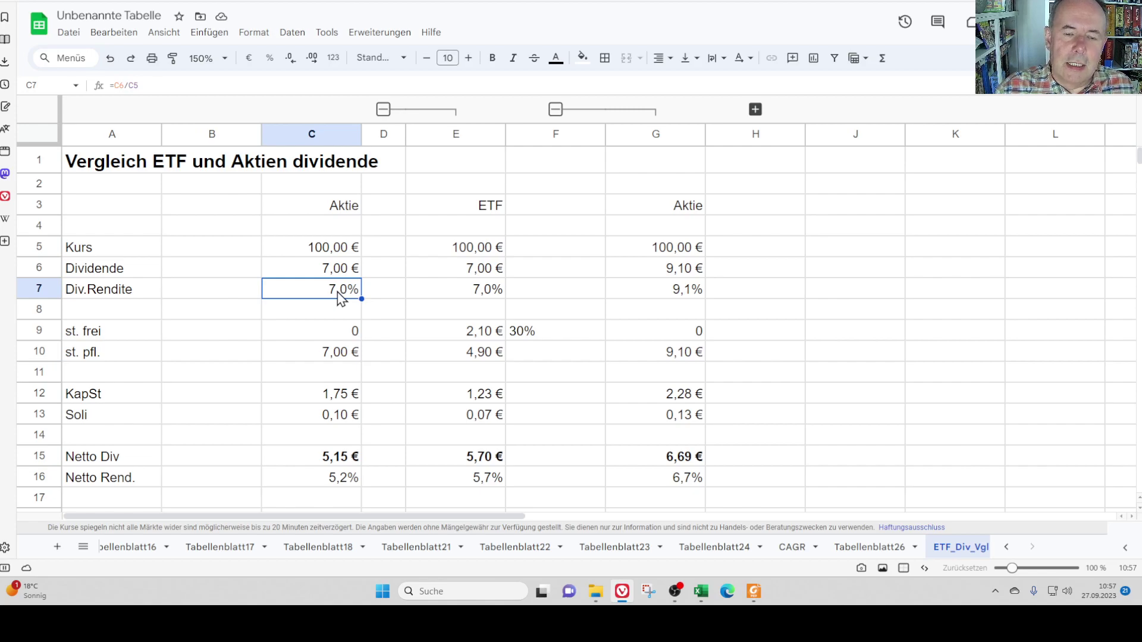
{"action": "left_click", "coordinate": [649, 294]}
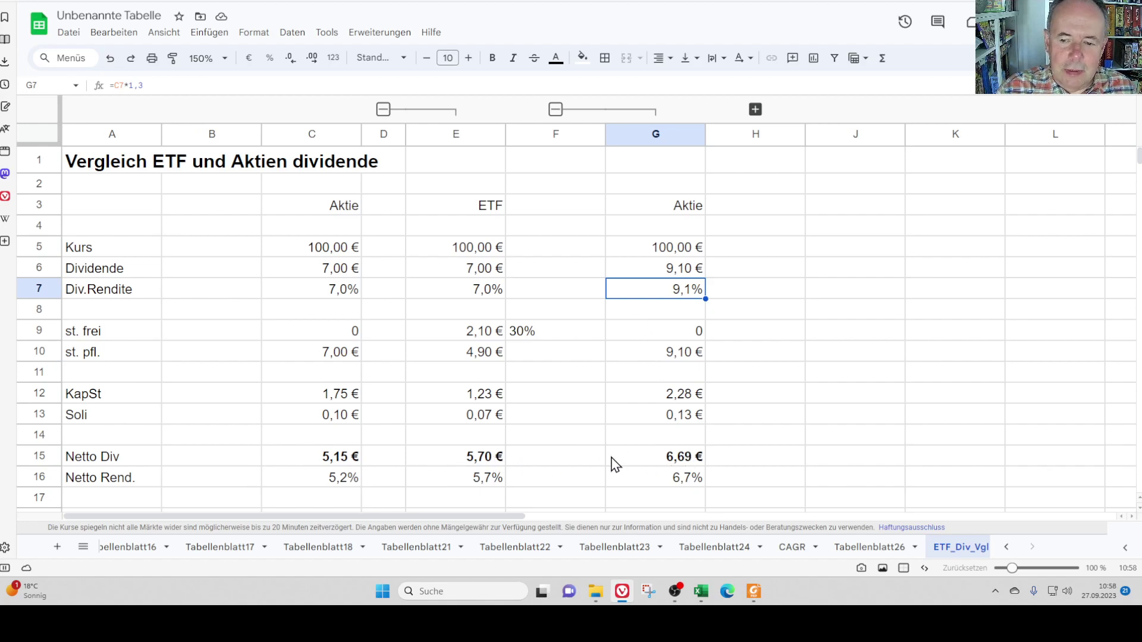
Apply strikethrough formatting to the entire second stock column, column G.
{"action": "left_click", "coordinate": [669, 137]}
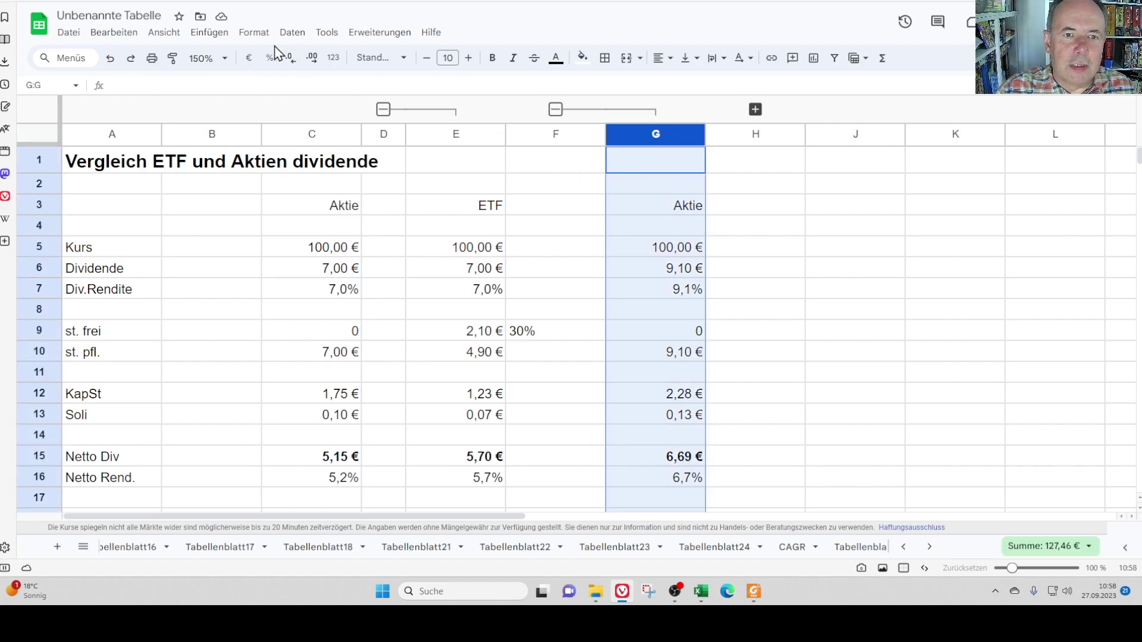
{"action": "left_click", "coordinate": [260, 33]}
{"action": "mouse_move", "coordinate": [270, 95]}
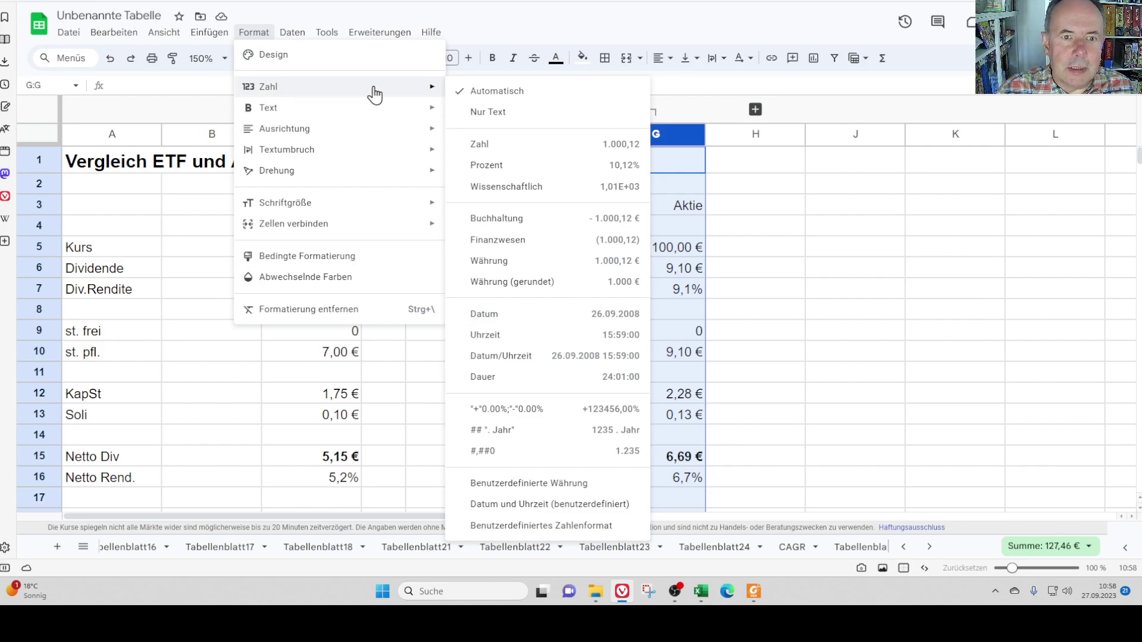
{"action": "mouse_move", "coordinate": [372, 208]}
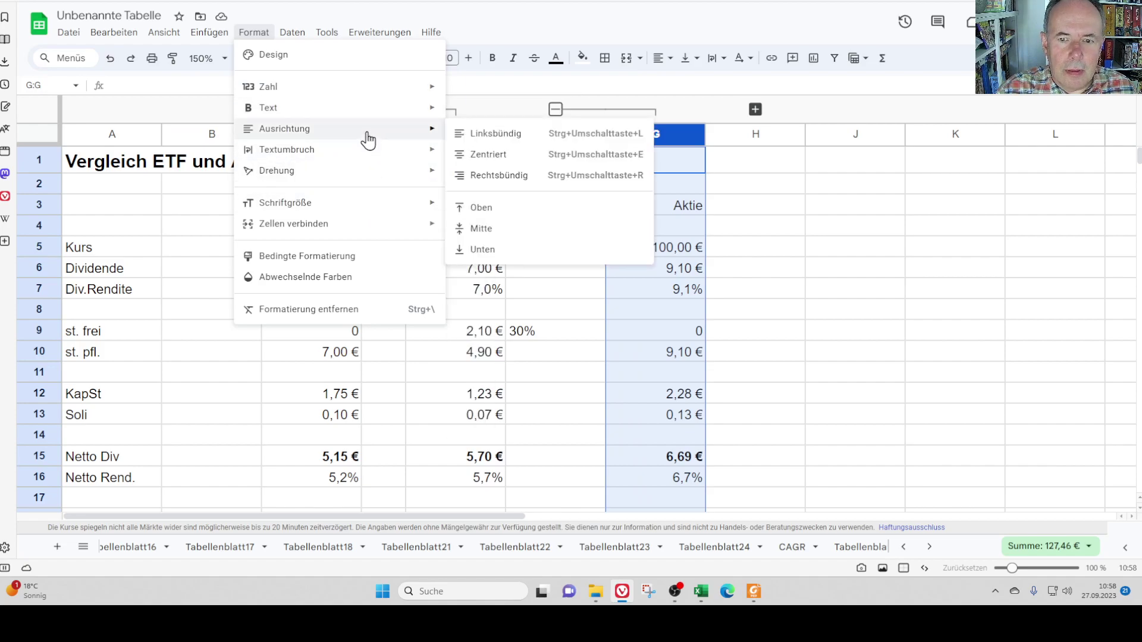
{"action": "mouse_move", "coordinate": [365, 117]}
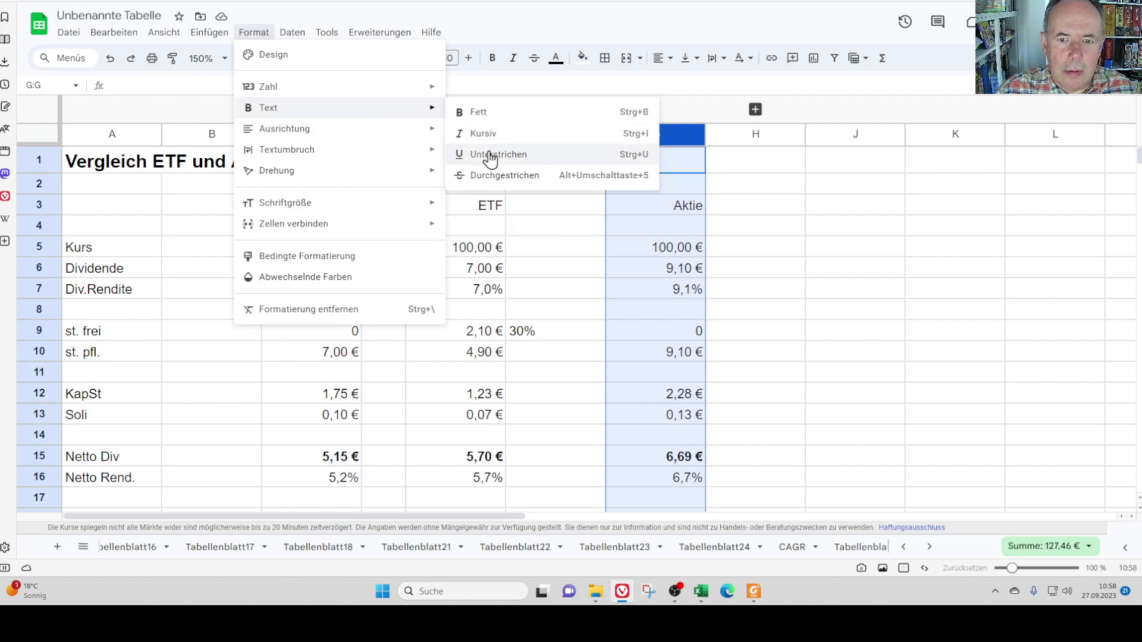
{"action": "left_click", "coordinate": [499, 176]}
{"action": "left_click", "coordinate": [758, 256]}
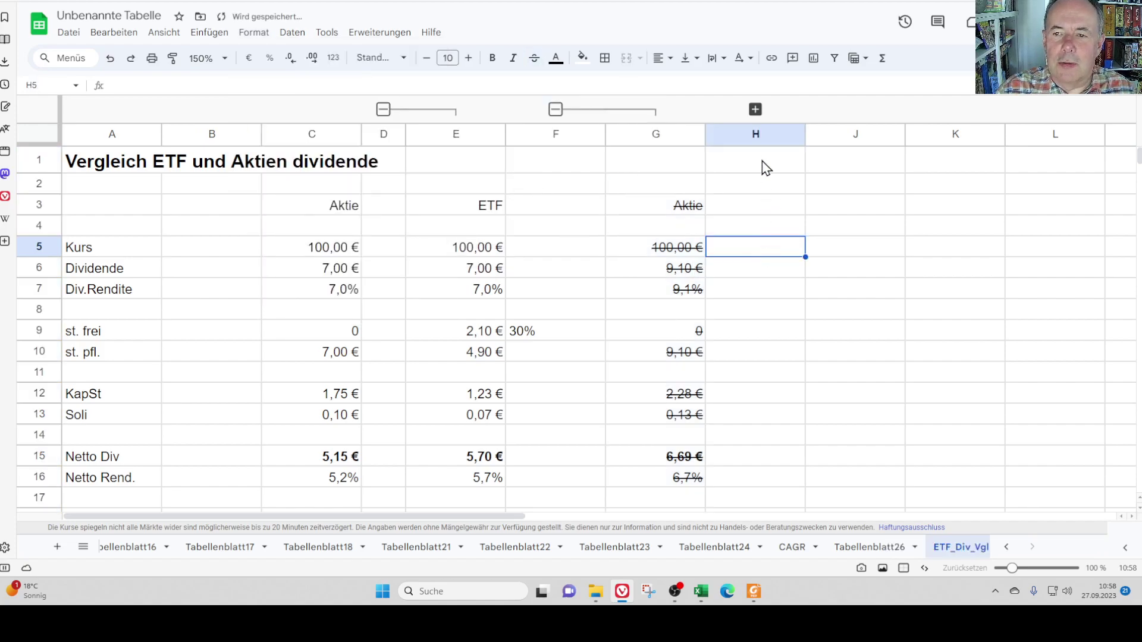
Expand the collapsed group containing column I and examine the dividend yield and dividend formulas in I7 and I6.
{"action": "left_click", "coordinate": [755, 110]}
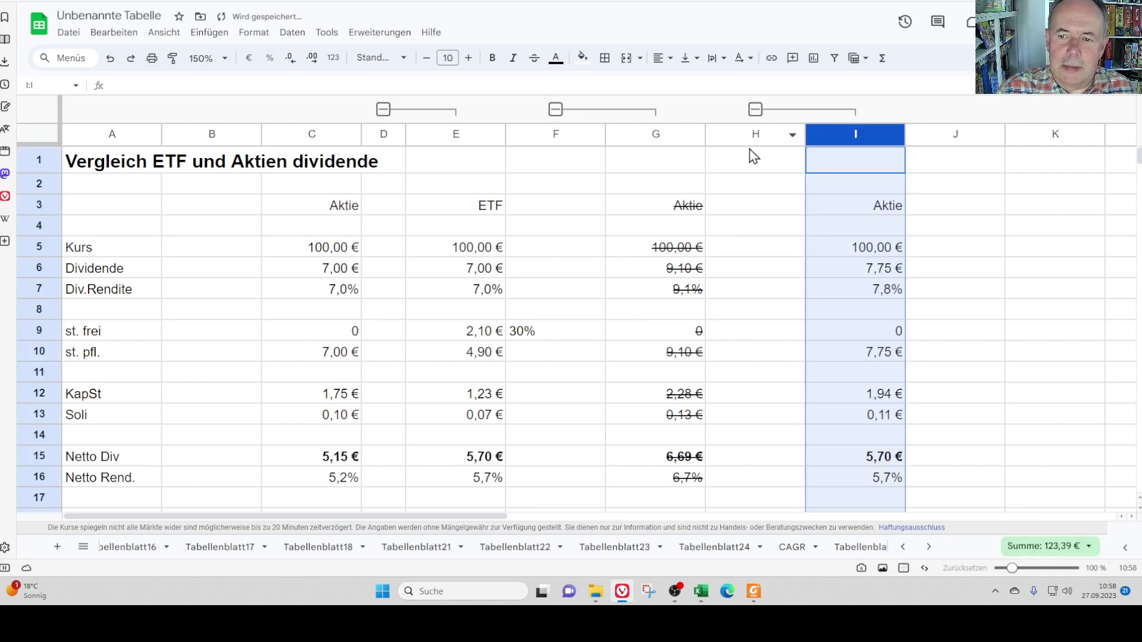
{"action": "left_click", "coordinate": [859, 205]}
{"action": "key", "text": "Down"}
{"action": "key", "text": "Down"}
{"action": "key", "text": "Down"}
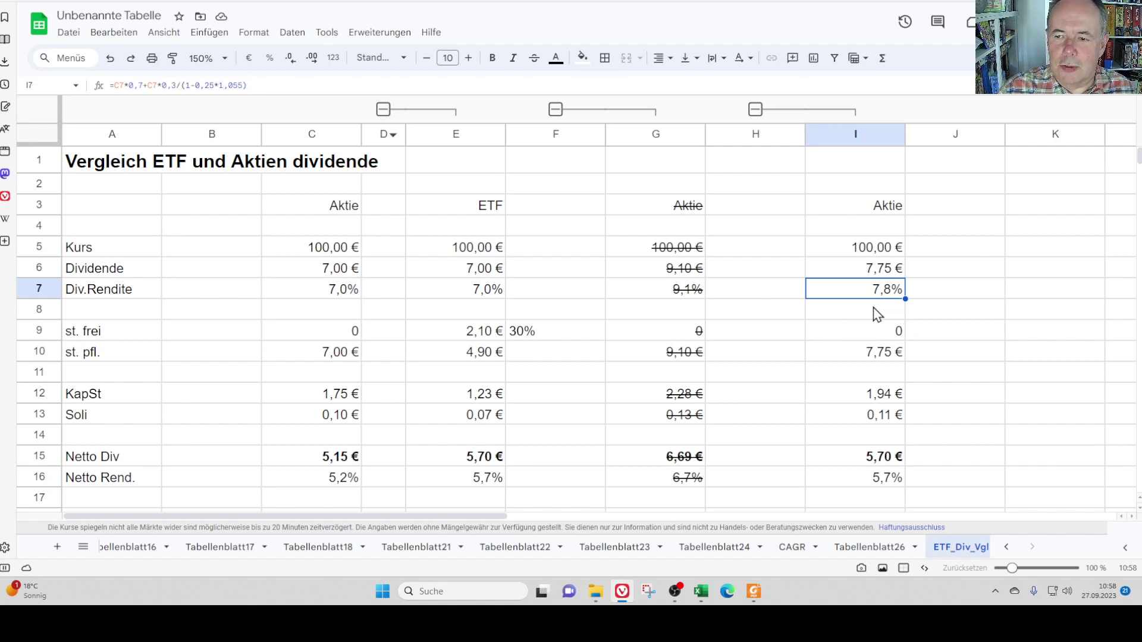
{"action": "left_click", "coordinate": [858, 275]}
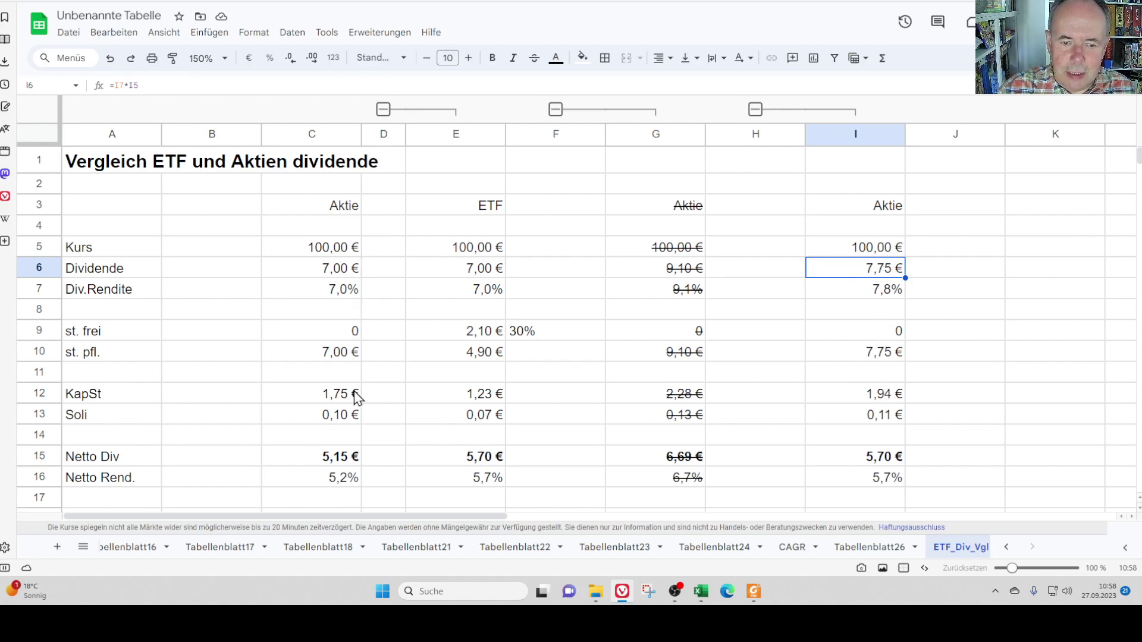
Compare the net dividend and net yield of the stock in column I with those of the ETF in column E.
{"action": "left_click", "coordinate": [892, 461]}
{"action": "left_click", "coordinate": [487, 463]}
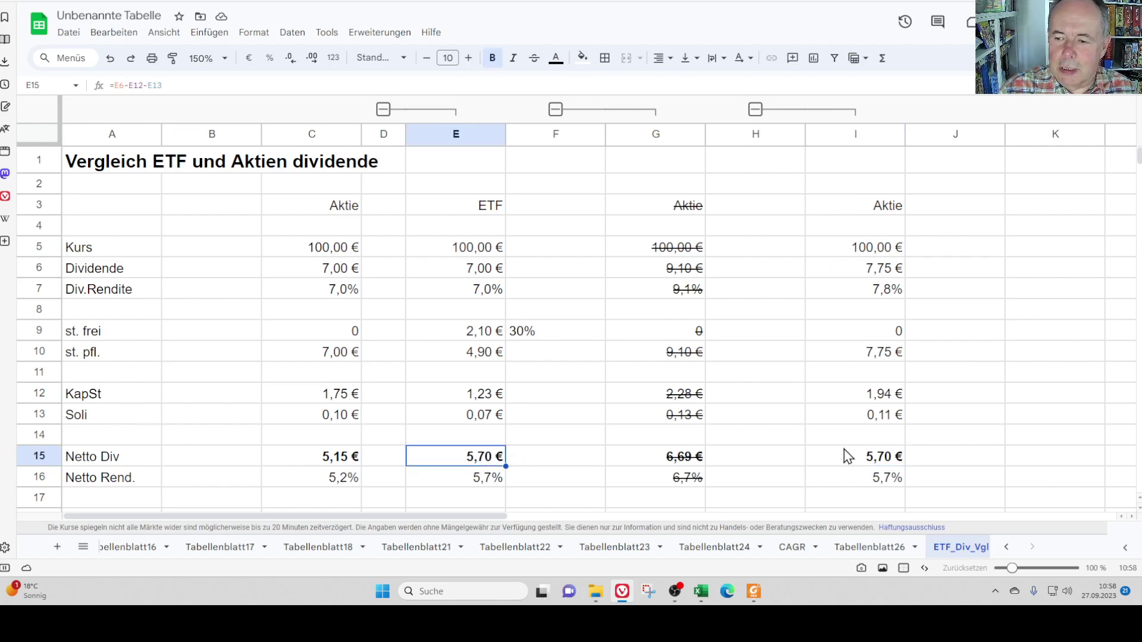
{"action": "left_click", "coordinate": [848, 457]}
{"action": "left_click", "coordinate": [475, 460]}
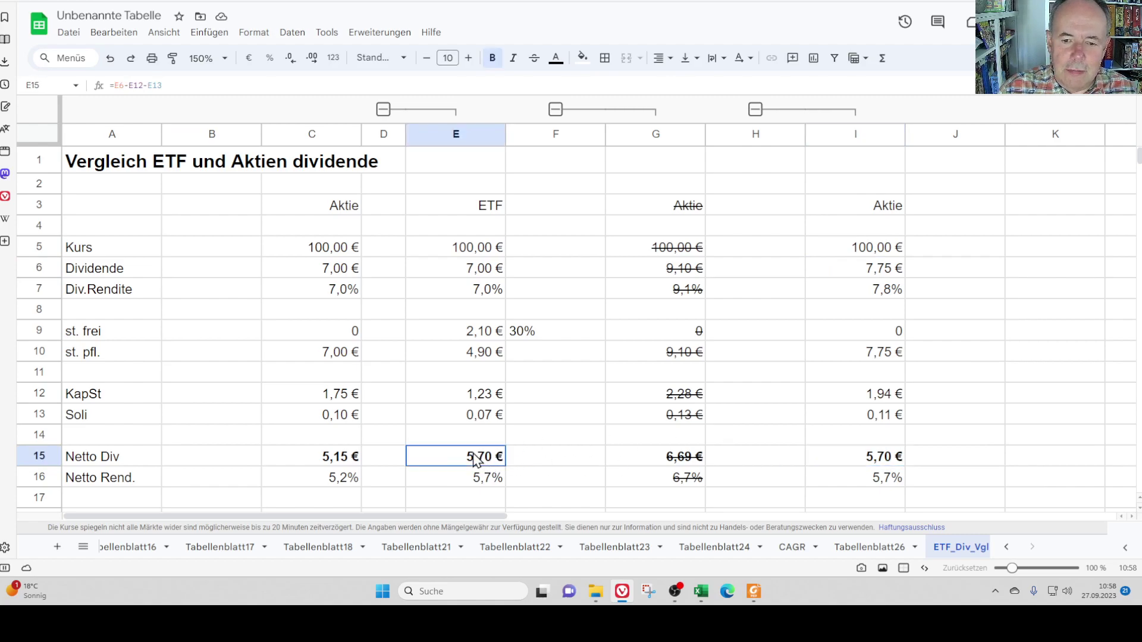
{"action": "left_click", "coordinate": [872, 489]}
{"action": "left_click", "coordinate": [486, 479]}
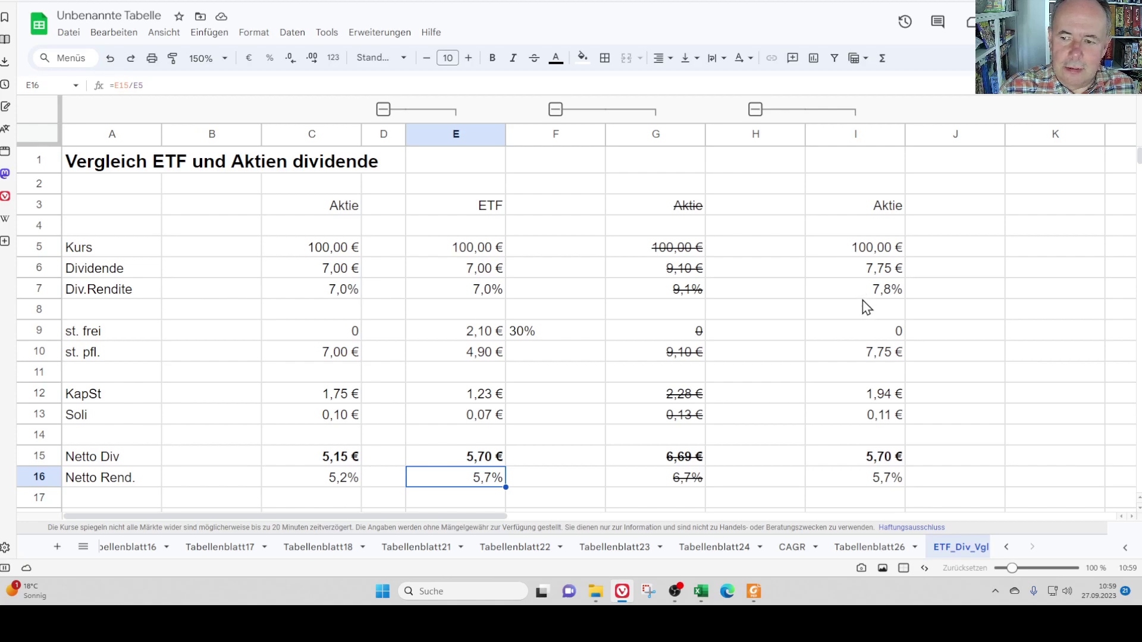
Format the stock's dividend yield in I7 as bold with a dark red text color.
{"action": "left_click", "coordinate": [879, 294]}
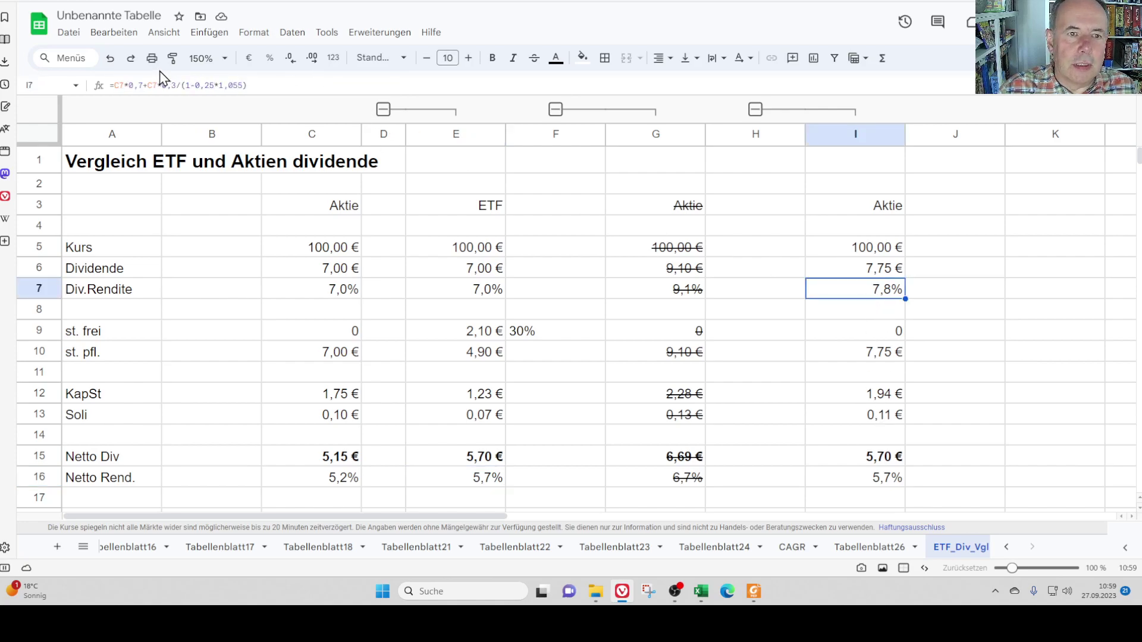
{"action": "left_click", "coordinate": [497, 61]}
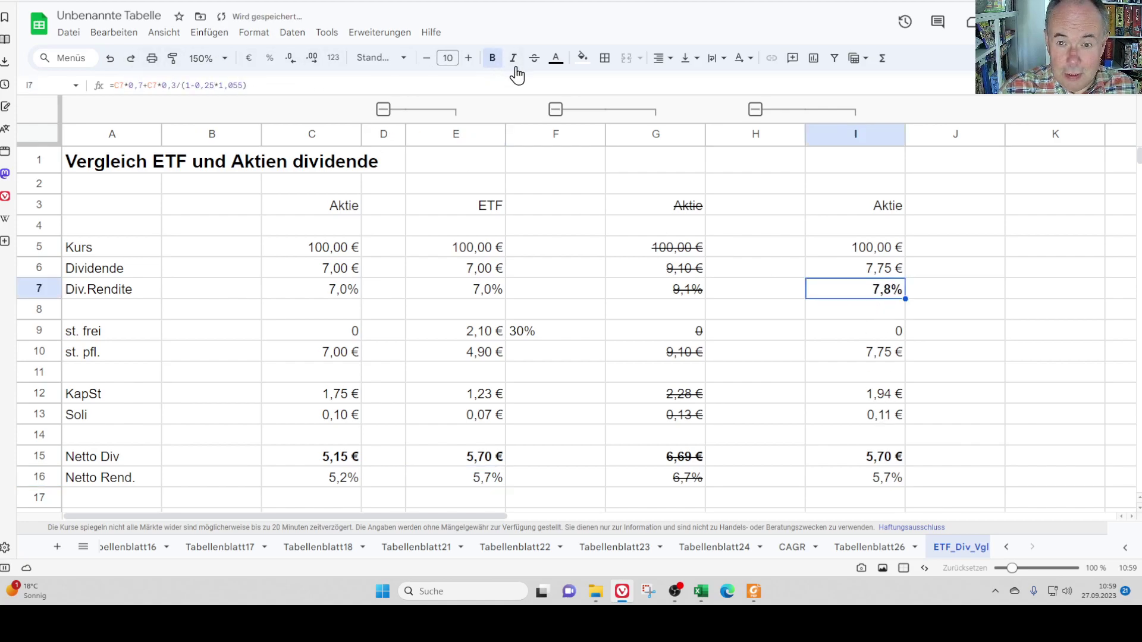
{"action": "left_click", "coordinate": [556, 60]}
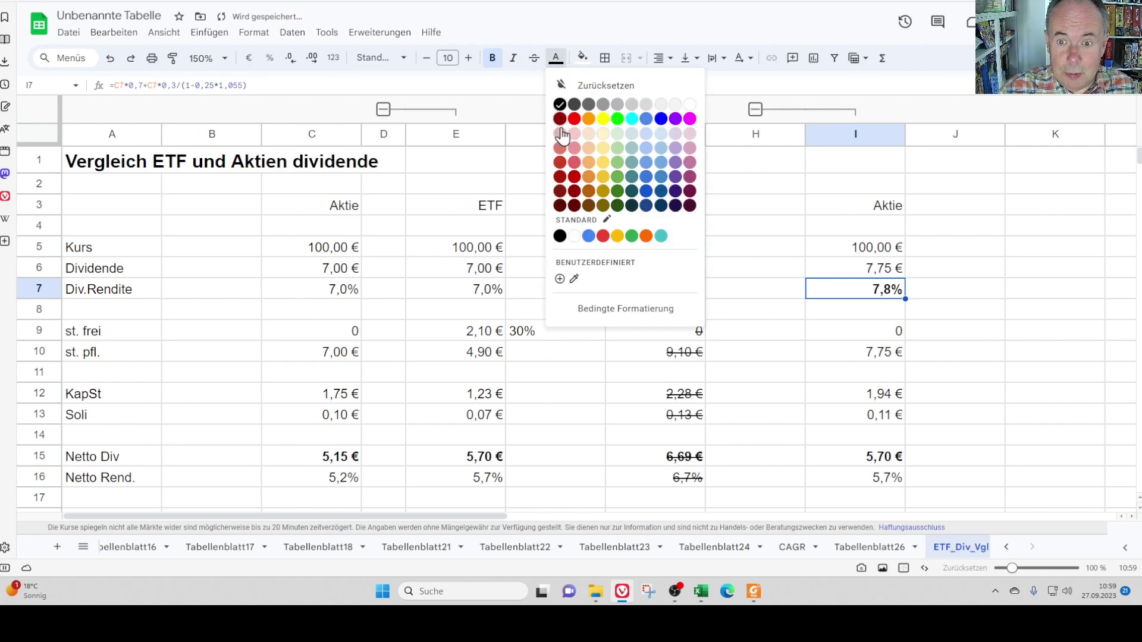
{"action": "left_click", "coordinate": [560, 178]}
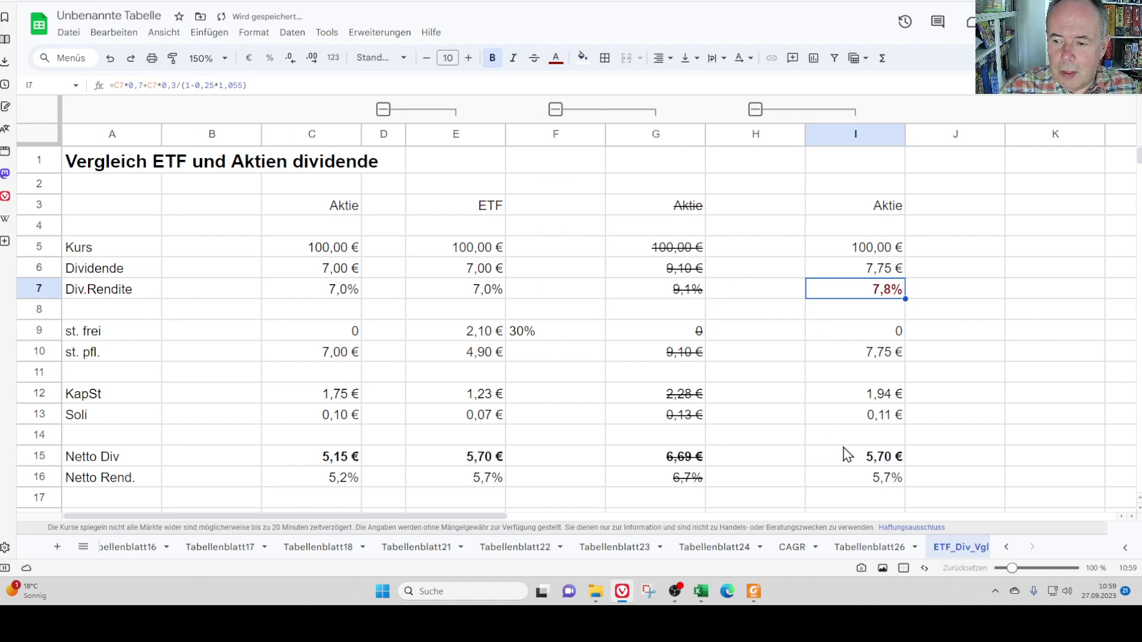
Check the net dividend in I15 against the ETF's net dividend in E15.
{"action": "left_click", "coordinate": [863, 459]}
{"action": "left_click", "coordinate": [493, 459]}
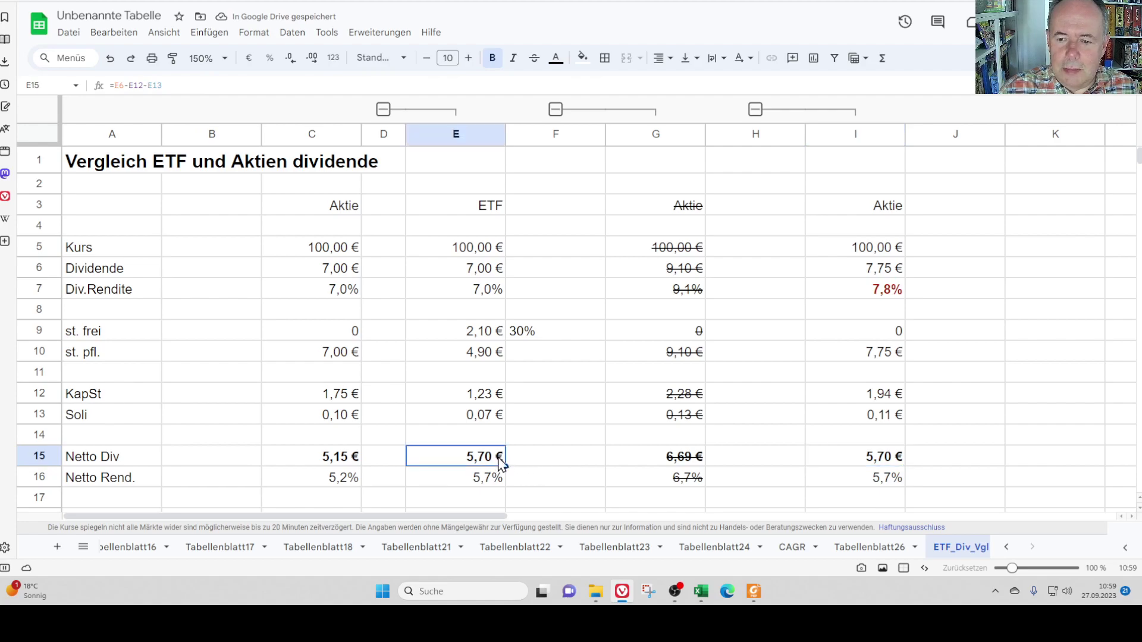
{"action": "left_click", "coordinate": [891, 462]}
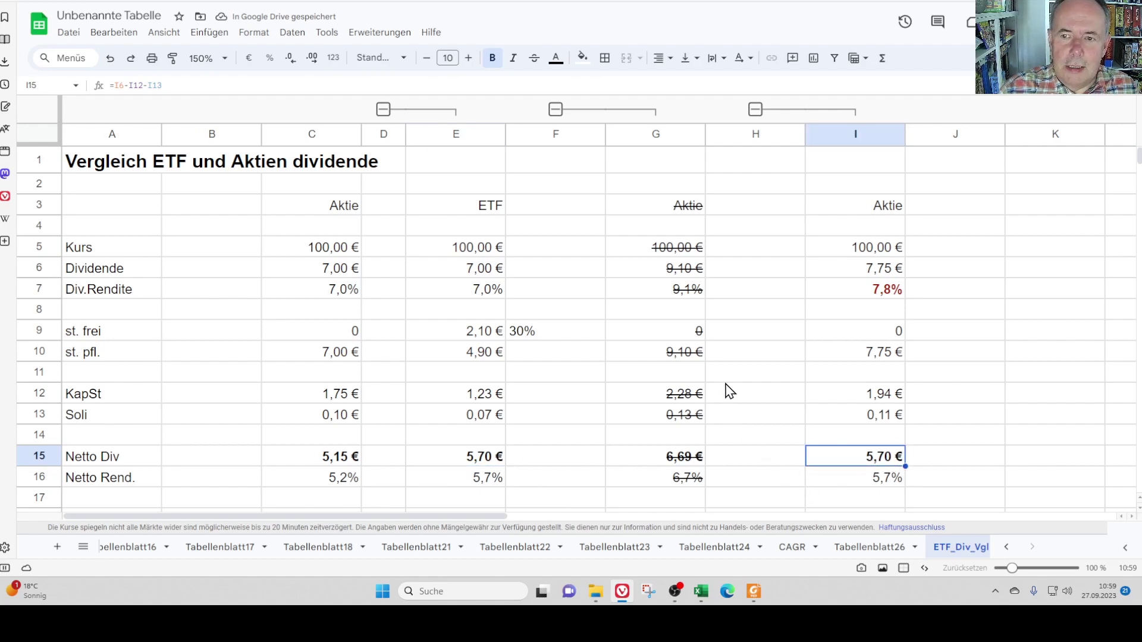